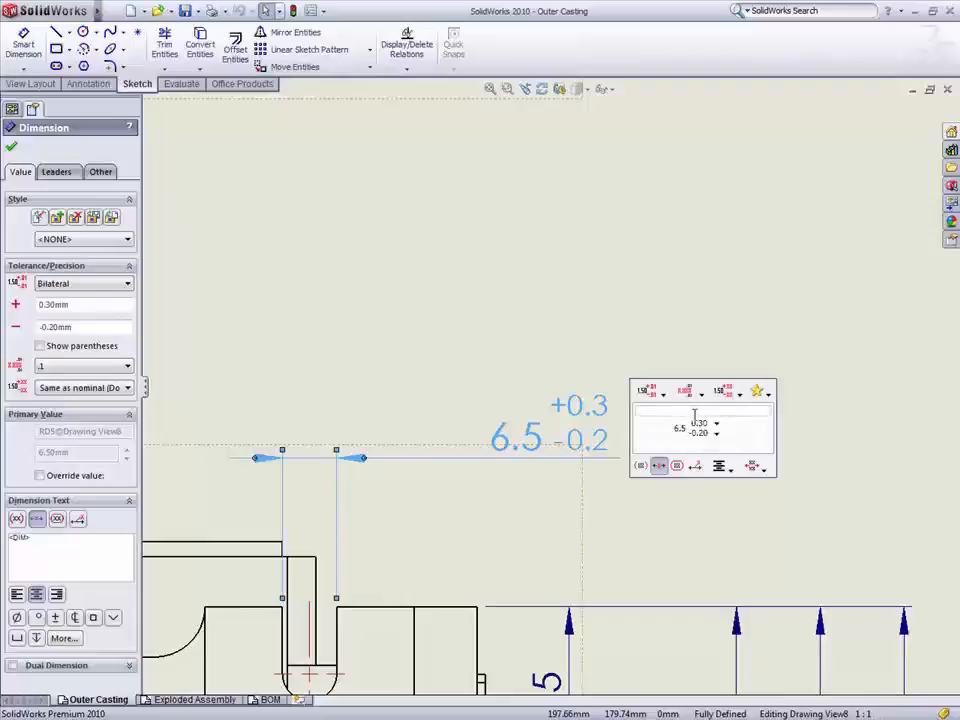
# Append TYP after the value of the 6.5 mm slot width dimension.
pyautogui.click(745, 427)
pyautogui.write('TYP')
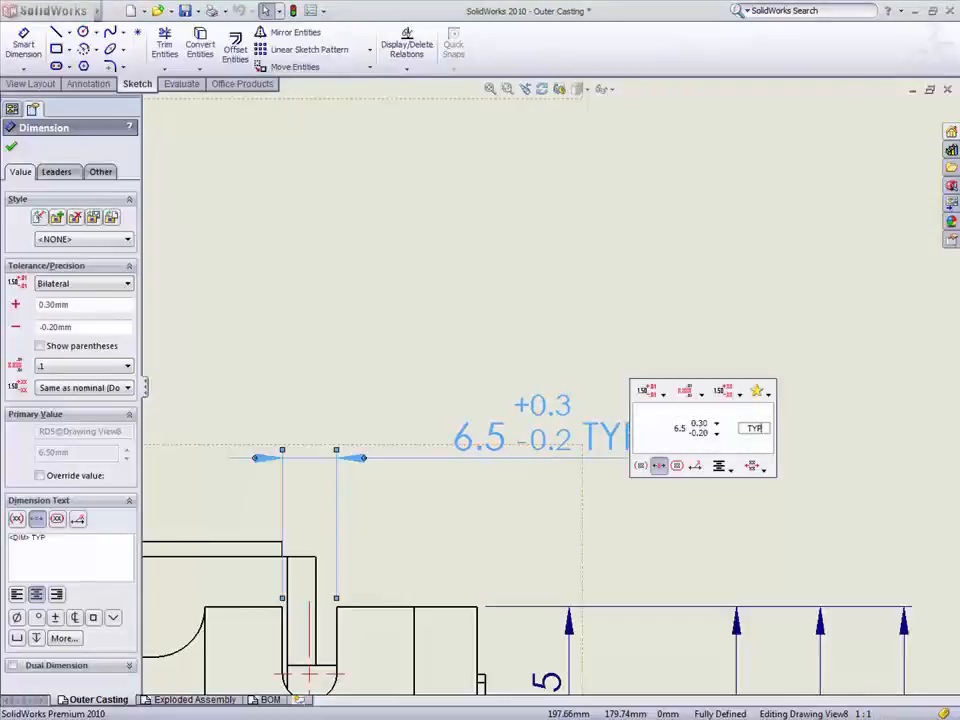
pyautogui.click(730, 503)
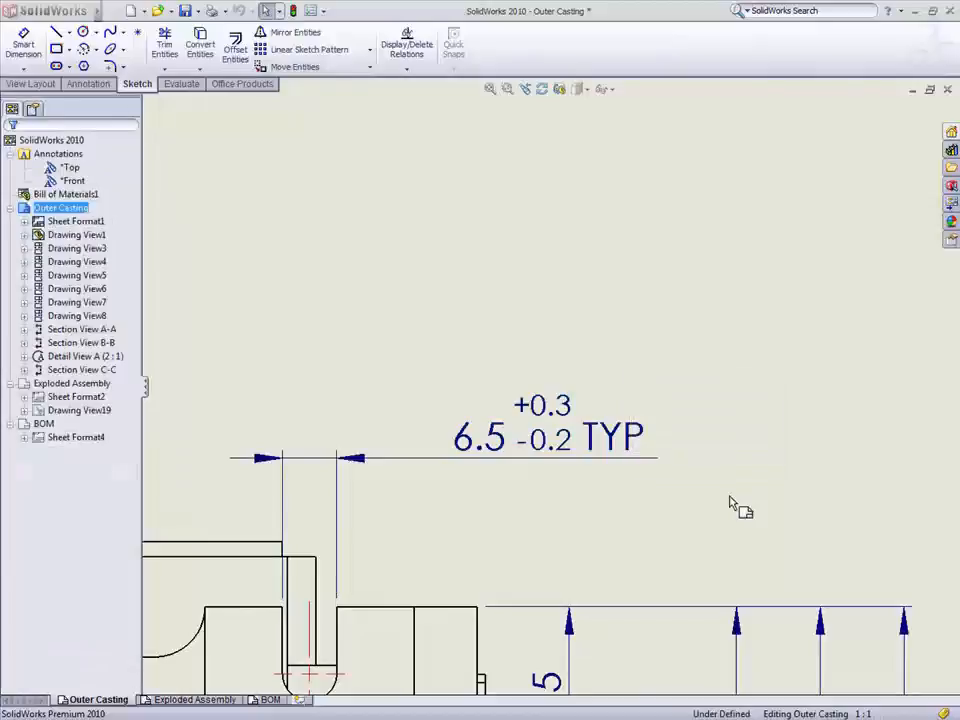
# Change the slot width dimension's tolerance to Symmetric with a value of 0.5 mm.
pyautogui.click(621, 448)
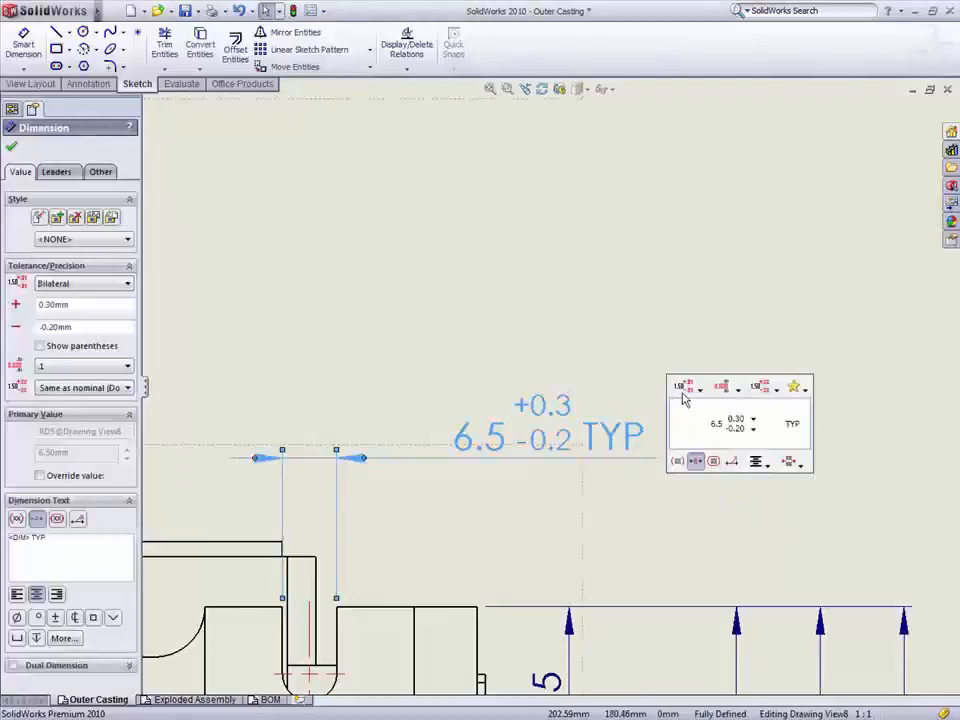
pyautogui.click(686, 389)
pyautogui.click(700, 451)
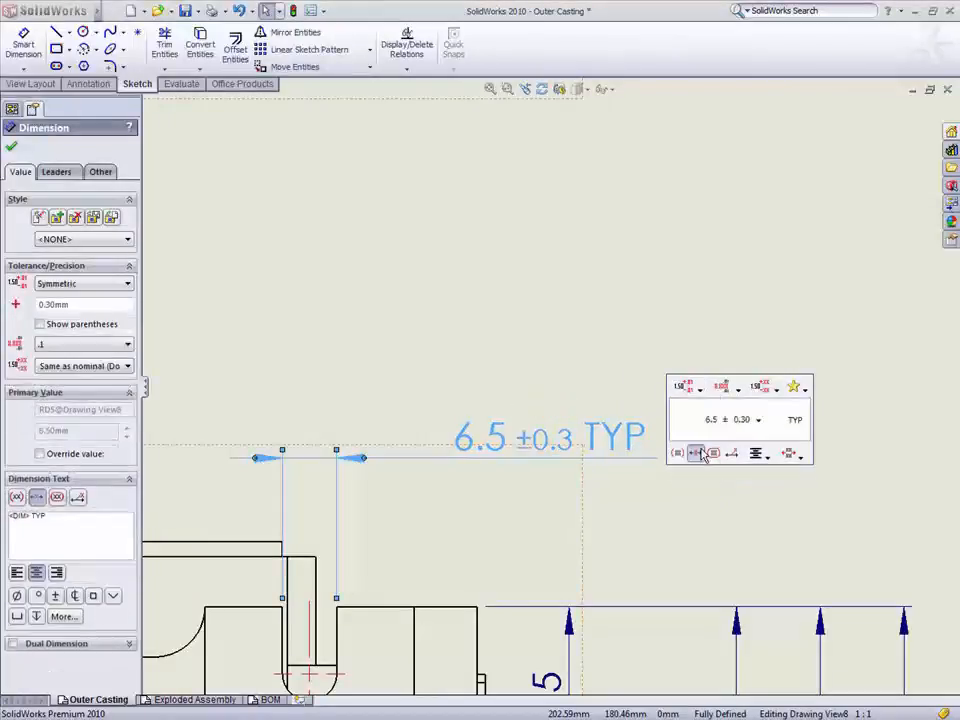
pyautogui.click(745, 421)
pyautogui.write('0.5')
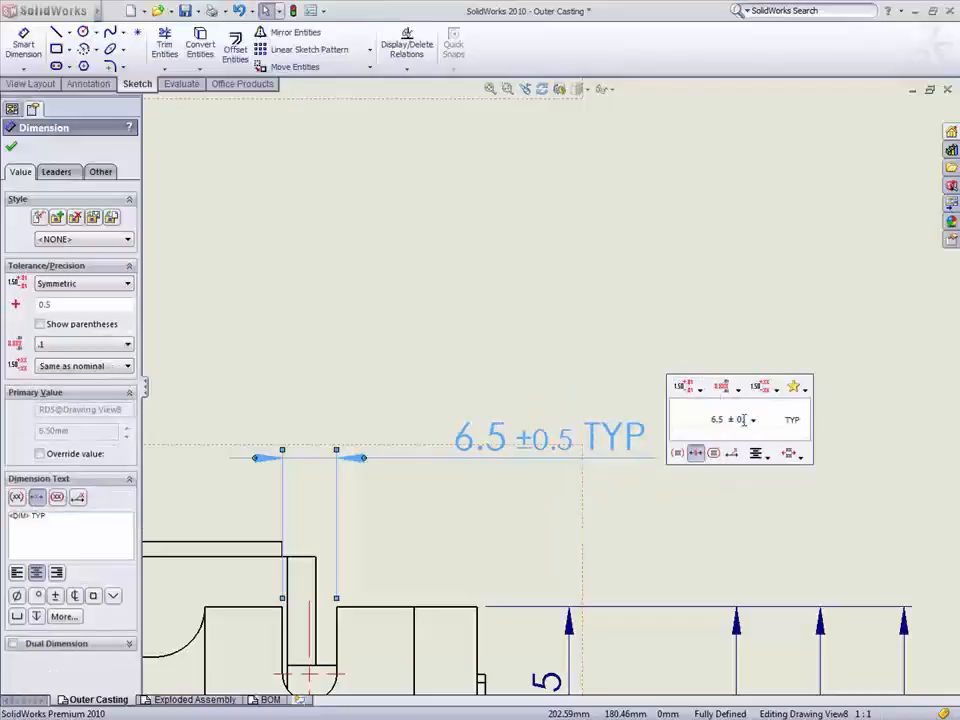
# Add the text 16 PLACES below the slot width dimension value and left-justify the dimension text.
pyautogui.click(755, 427)
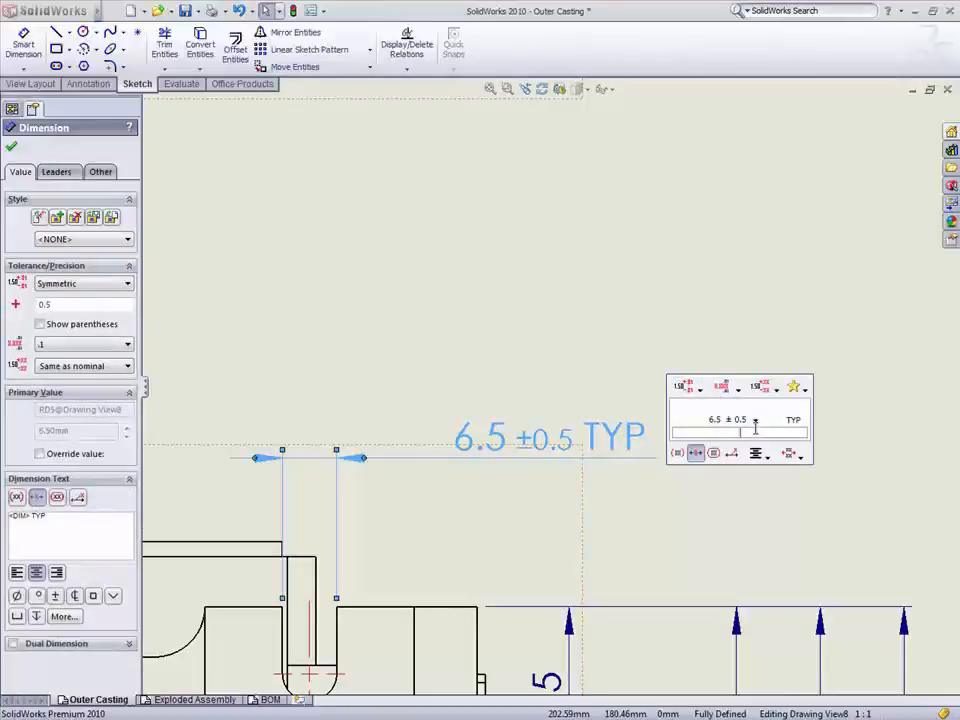
pyautogui.write('16 PLACES')
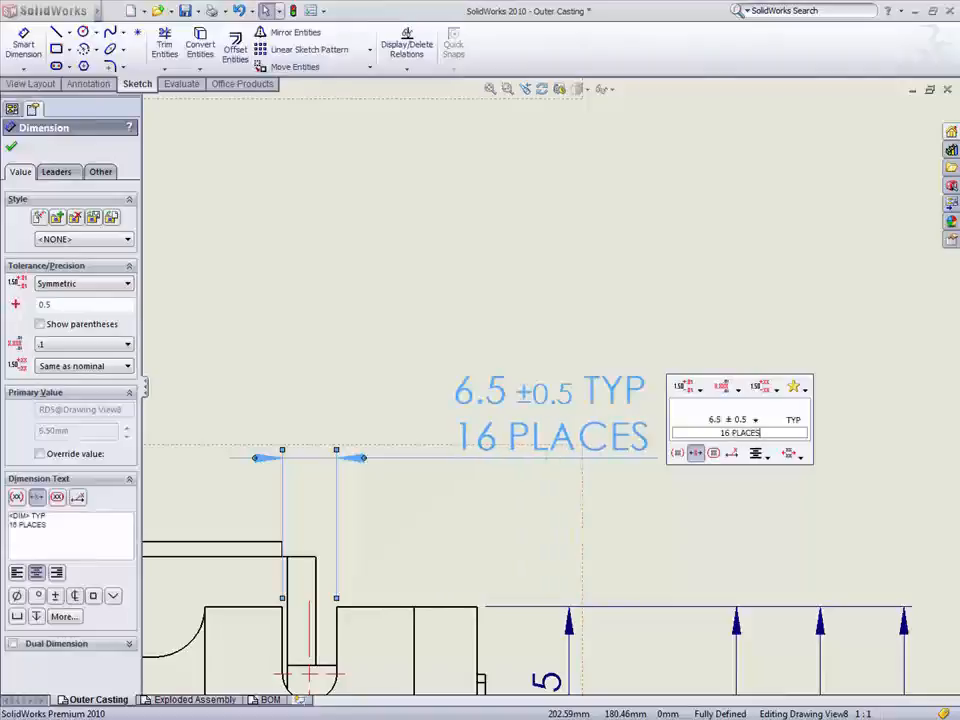
pyautogui.click(760, 453)
pyautogui.click(757, 470)
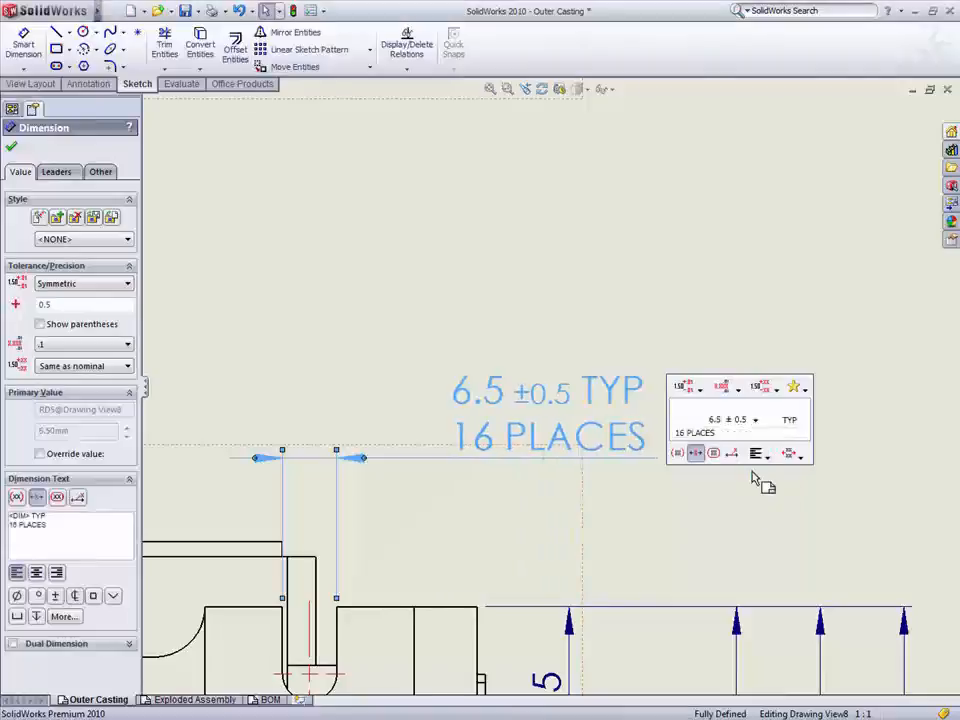
# Apply the saved dimension style M6 U-SLOT LIMITS to the slot width dimension.
pyautogui.click(796, 390)
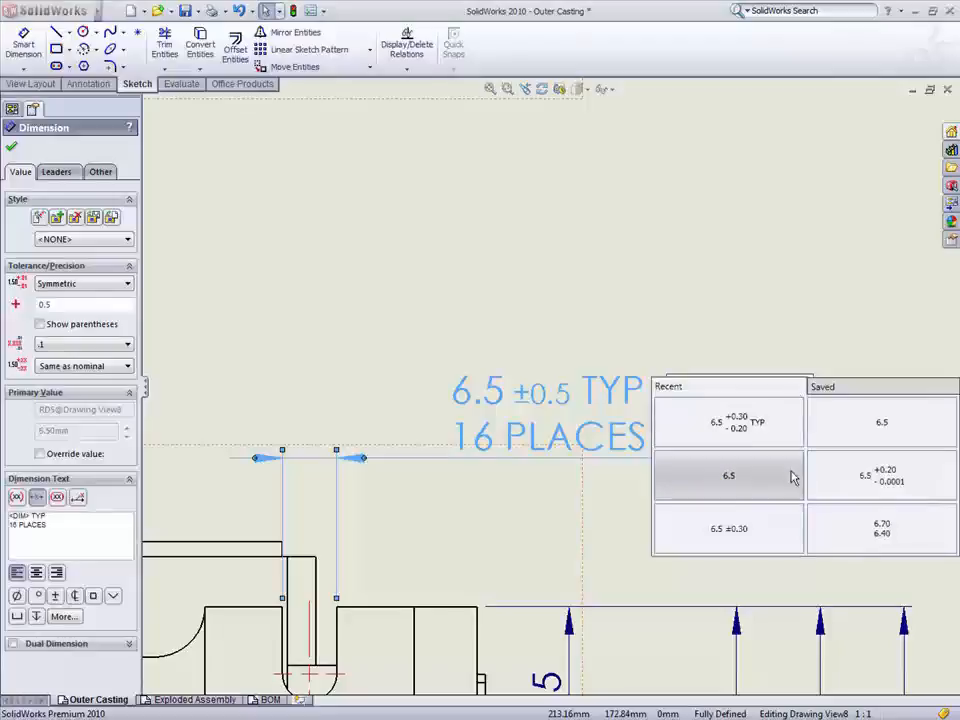
pyautogui.click(880, 388)
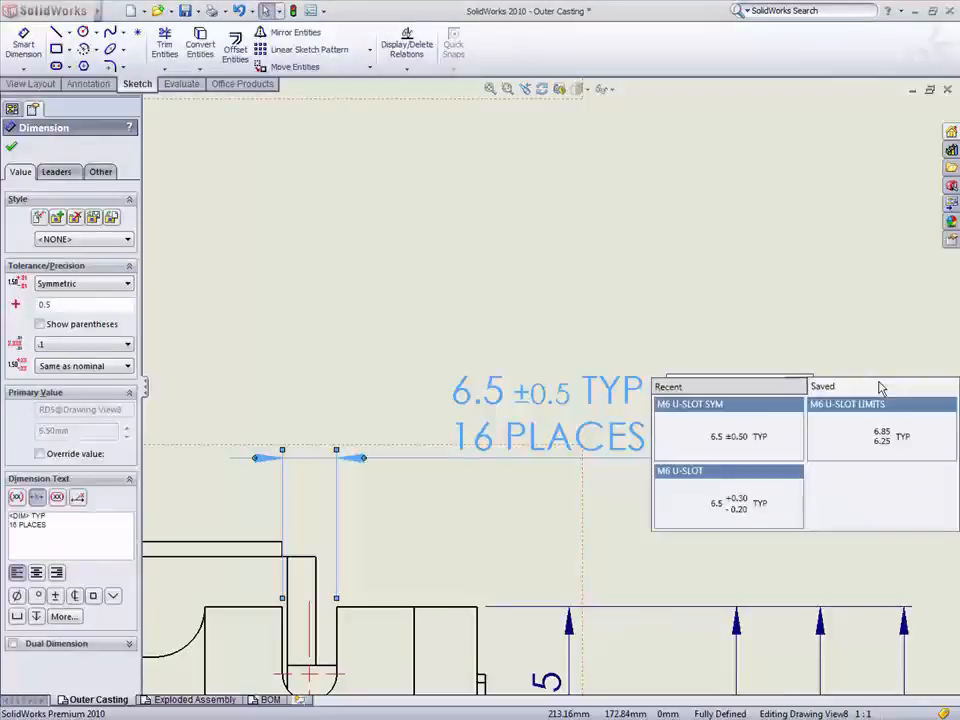
pyautogui.click(880, 433)
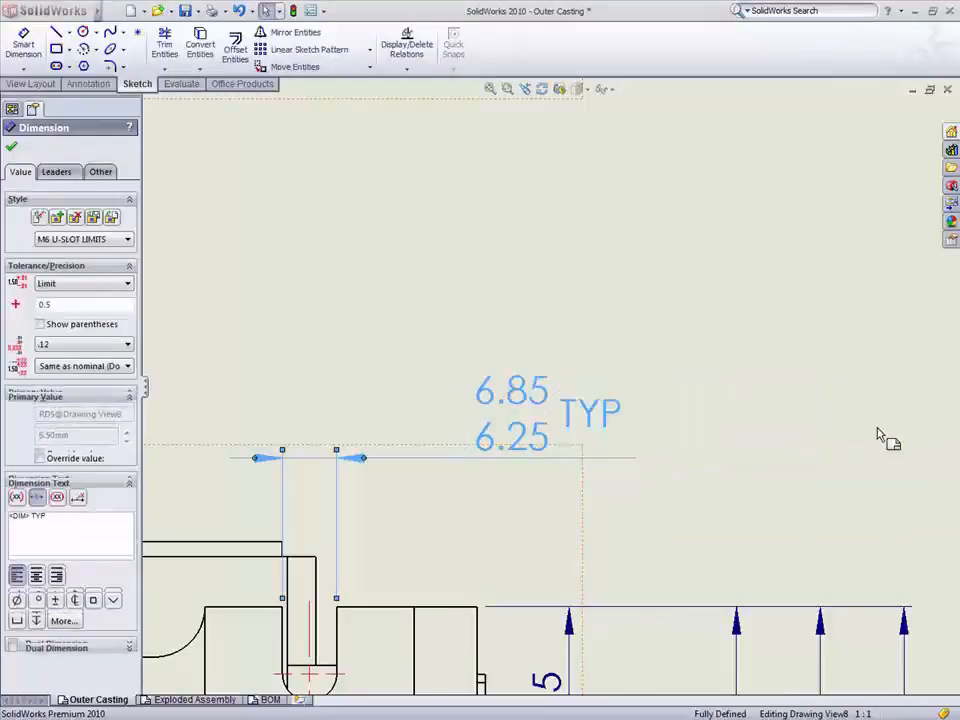
pyautogui.click(789, 483)
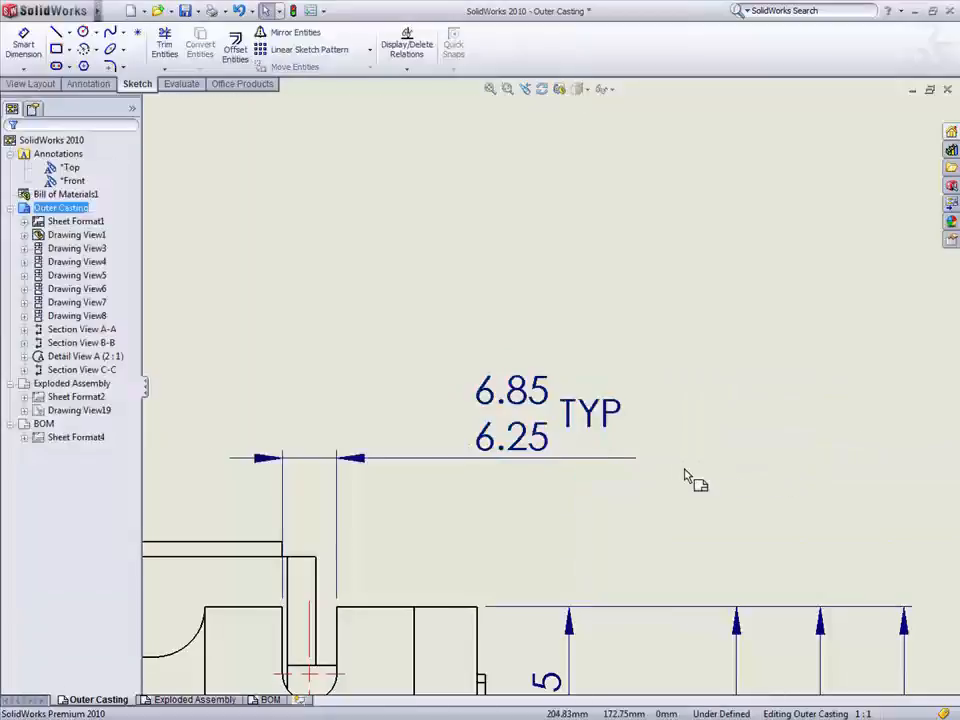
# Limit Section View C-C with a section depth of about 25 mm, extending leftward from the section line in Detail A.
pyautogui.scroll(6, 685, 471)
pyautogui.moveTo(784, 434); pyautogui.dragTo(255, 416, button='middle')
pyautogui.moveTo(868, 450)
pyautogui.mouseDown(button='middle')
pyautogui.moveTo(281, 334)
pyautogui.moveTo(290, 345)
pyautogui.mouseUp(button='middle')
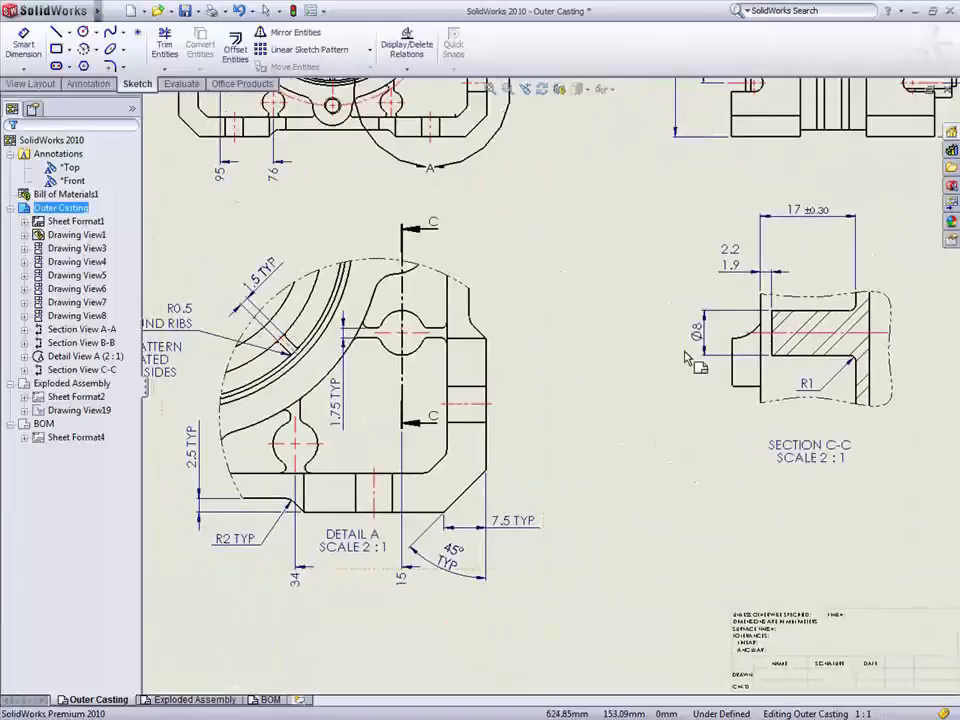
pyautogui.click(739, 404)
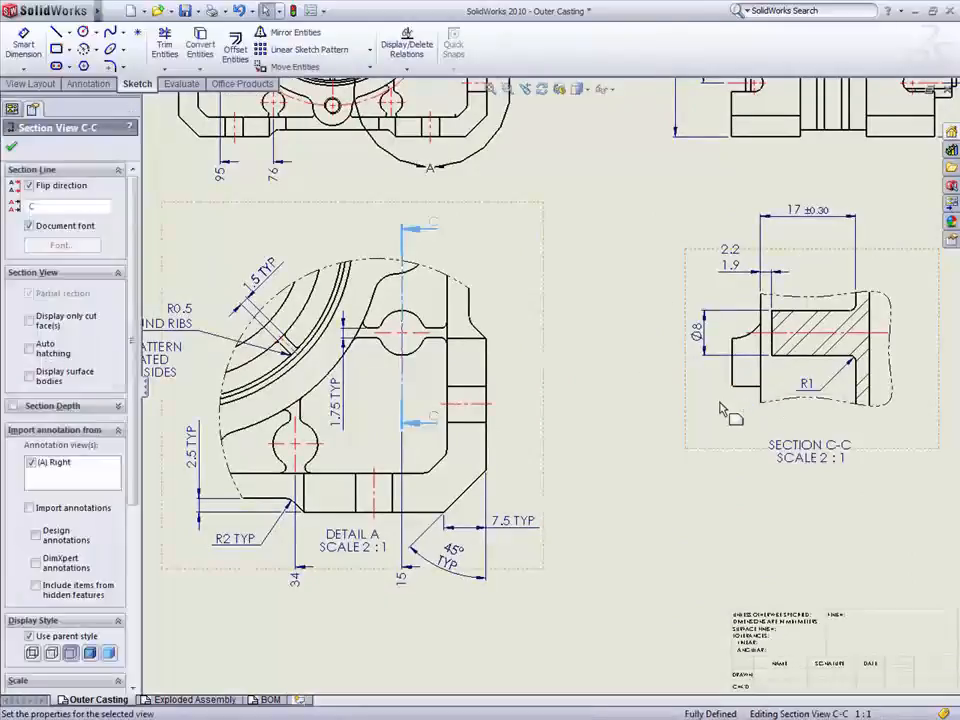
pyautogui.click(12, 408)
pyautogui.moveTo(347, 425); pyautogui.dragTo(271, 436)
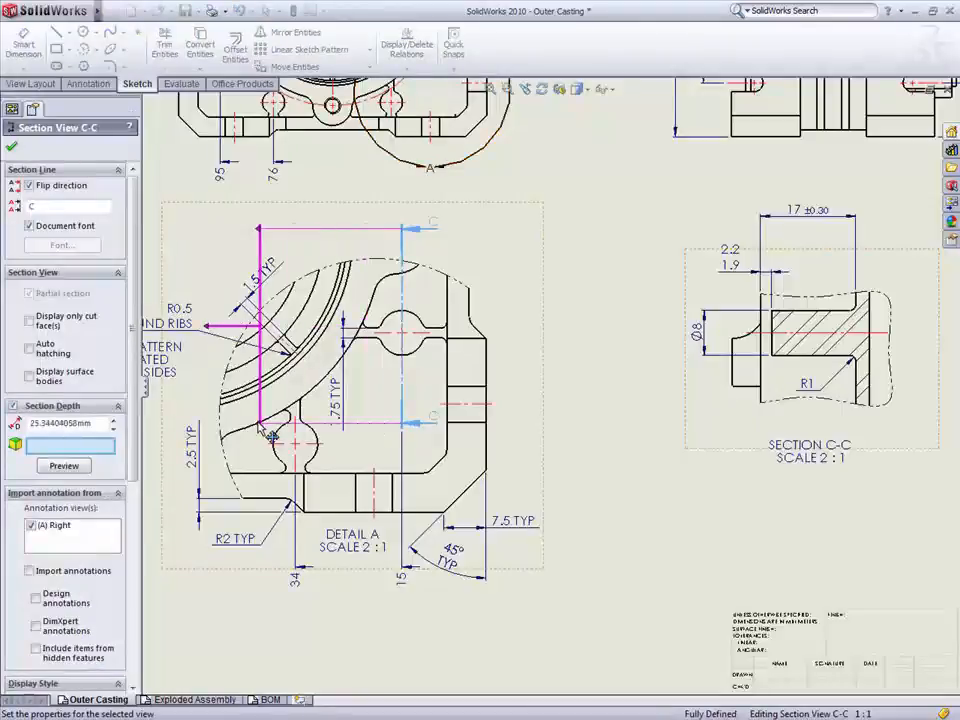
pyautogui.click(13, 148)
pyautogui.click(598, 266)
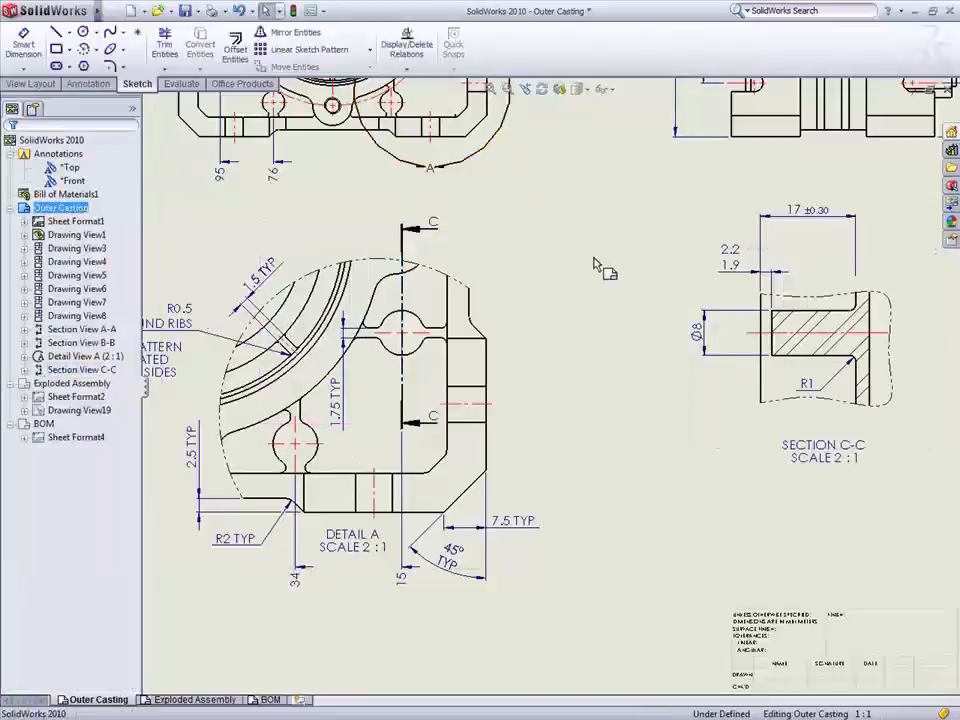
# Extend the vertical ordinate dimensions from the zero datum to two holes in the view containing detail circle A.
pyautogui.scroll(3, 598, 266)
pyautogui.moveTo(600, 261)
pyautogui.keyDown('ctrl'); pyautogui.mouseDown(button='middle')
pyautogui.moveTo(669, 358)
pyautogui.moveTo(692, 413)
pyautogui.mouseUp(button='middle'); pyautogui.keyUp('ctrl')
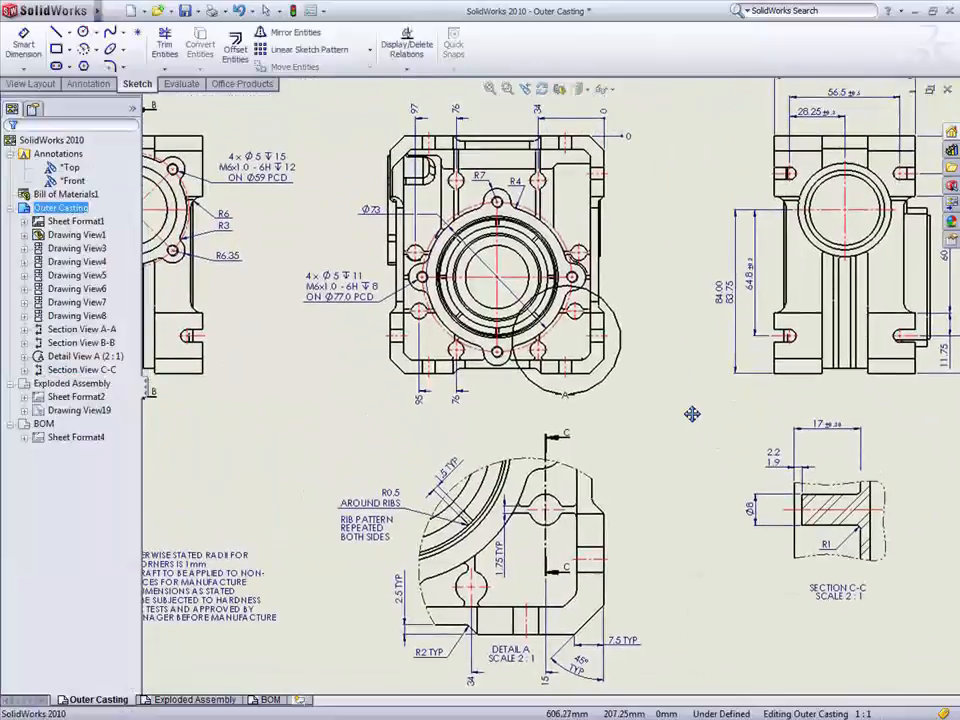
pyautogui.click(630, 143)
pyautogui.rightClick(630, 143)
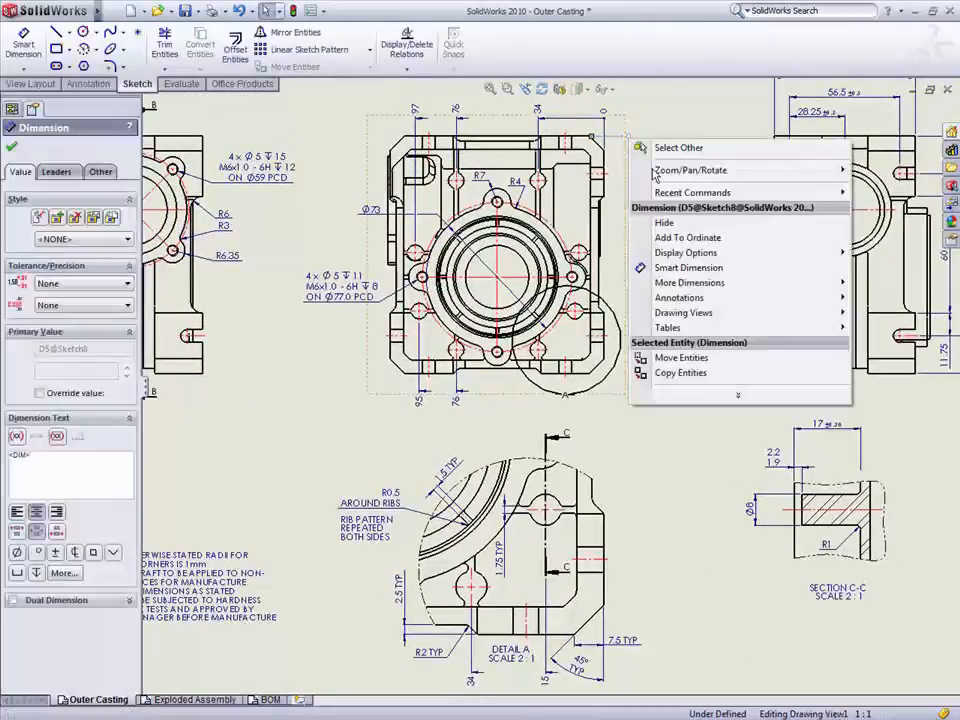
pyautogui.click(680, 238)
pyautogui.click(548, 182)
pyautogui.click(594, 262)
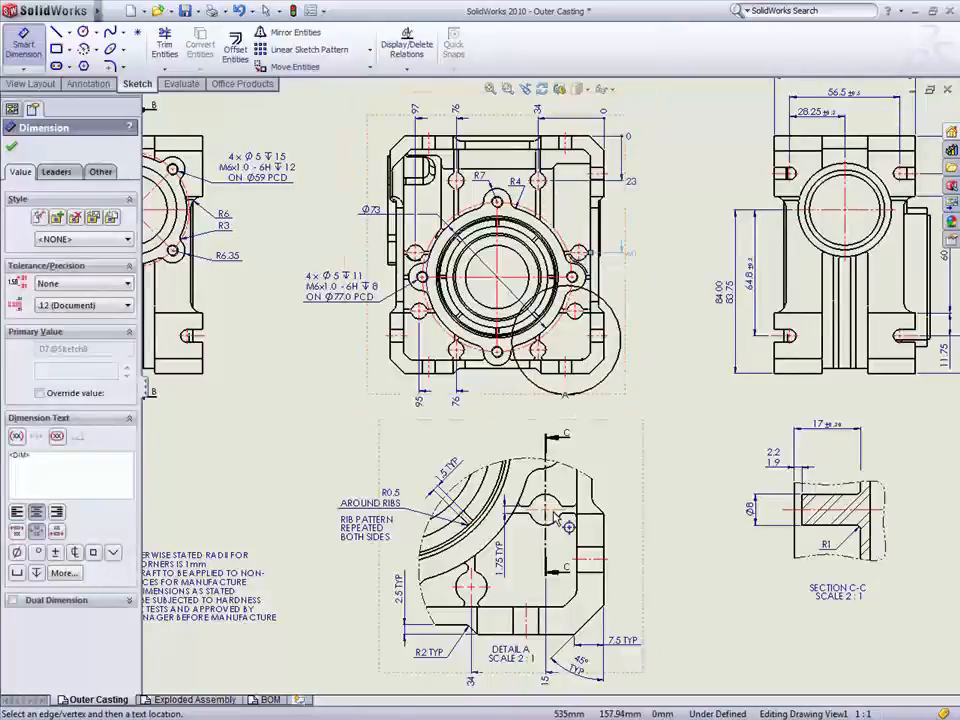
# Continue the same ordinate set into Detail A with vertical dimensions for its two round bosses.
pyautogui.click(556, 514)
pyautogui.click(627, 525)
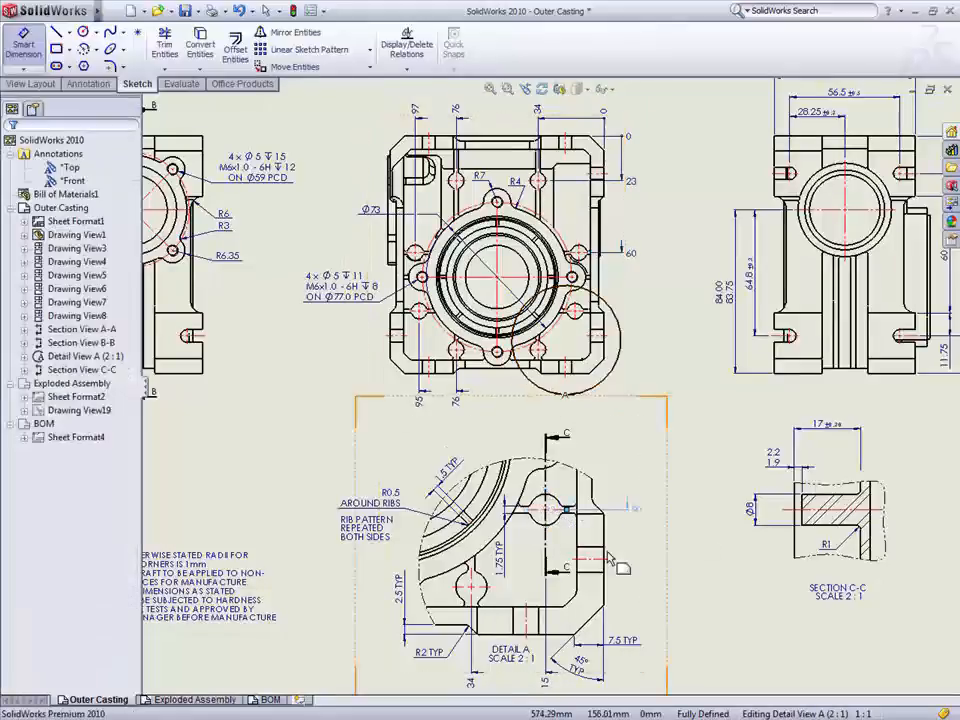
pyautogui.click(492, 585)
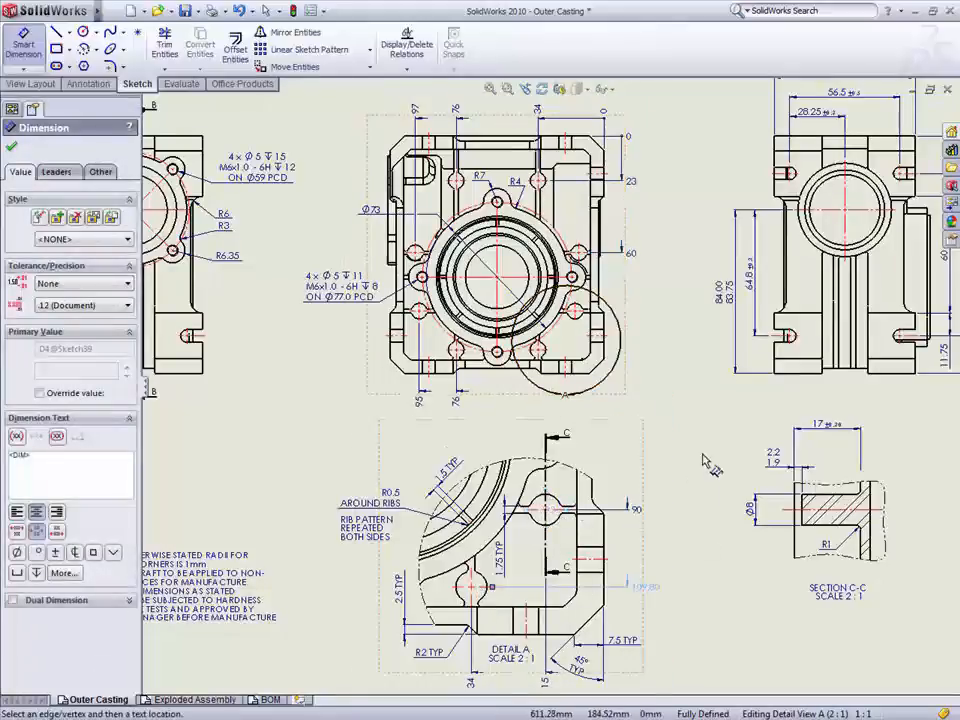
pyautogui.press('Escape')
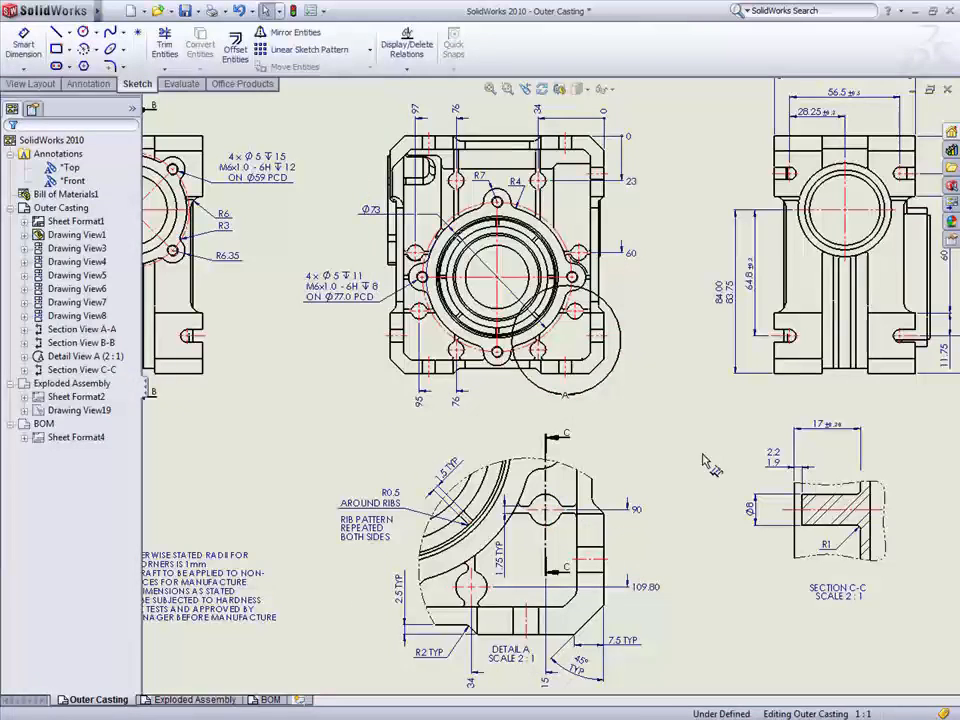
# Dimension the length of the central horizontal bore in Section B-B, placing the dimension above the view.
pyautogui.moveTo(675, 156)
pyautogui.mouseDown(button='middle')
pyautogui.moveTo(707, 493)
pyautogui.moveTo(709, 632)
pyautogui.mouseUp(button='middle')
pyautogui.scroll(3, 537, 368)
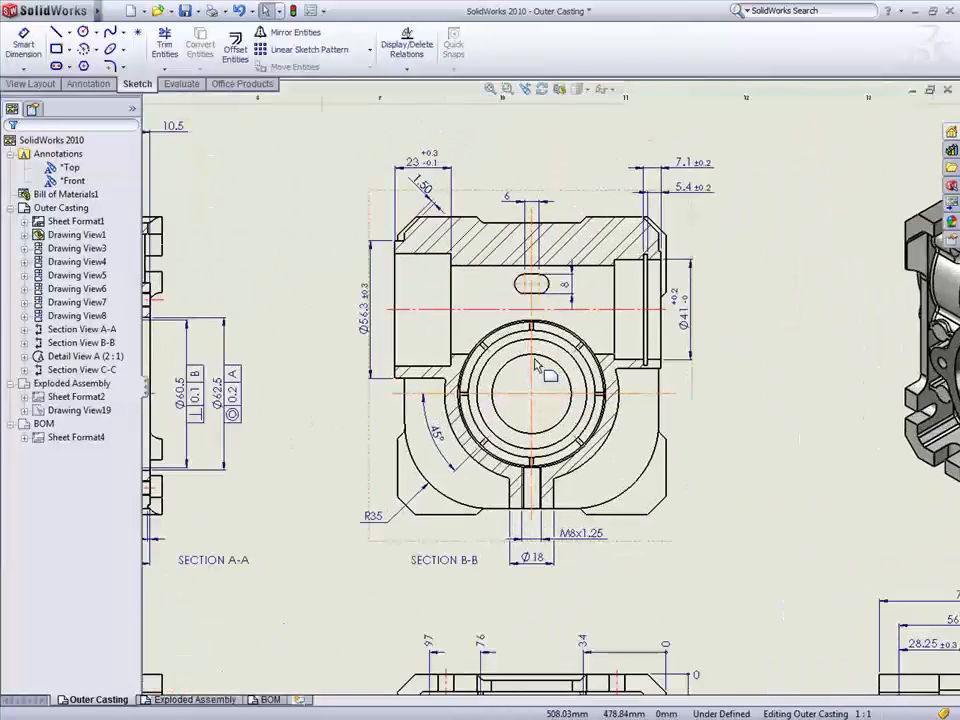
pyautogui.click(540, 368)
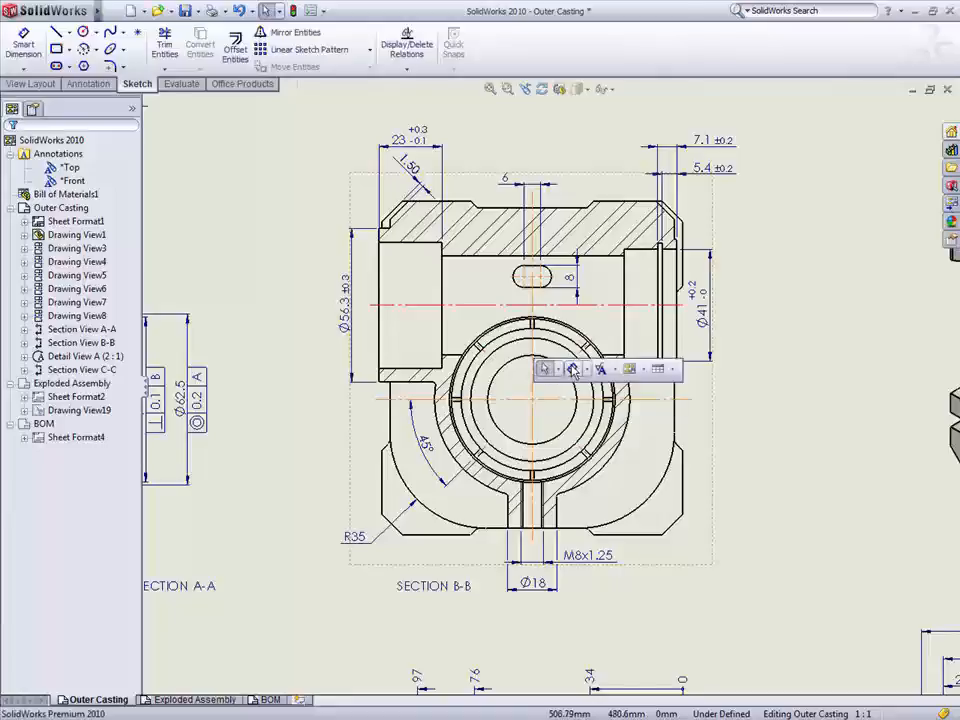
pyautogui.click(572, 369)
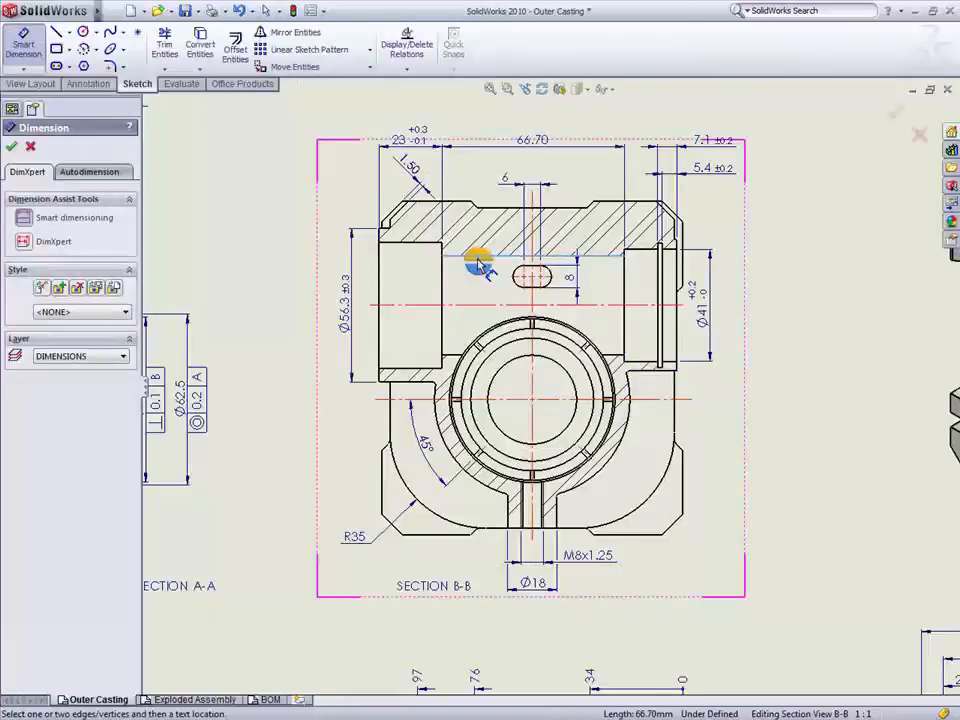
pyautogui.click(480, 265)
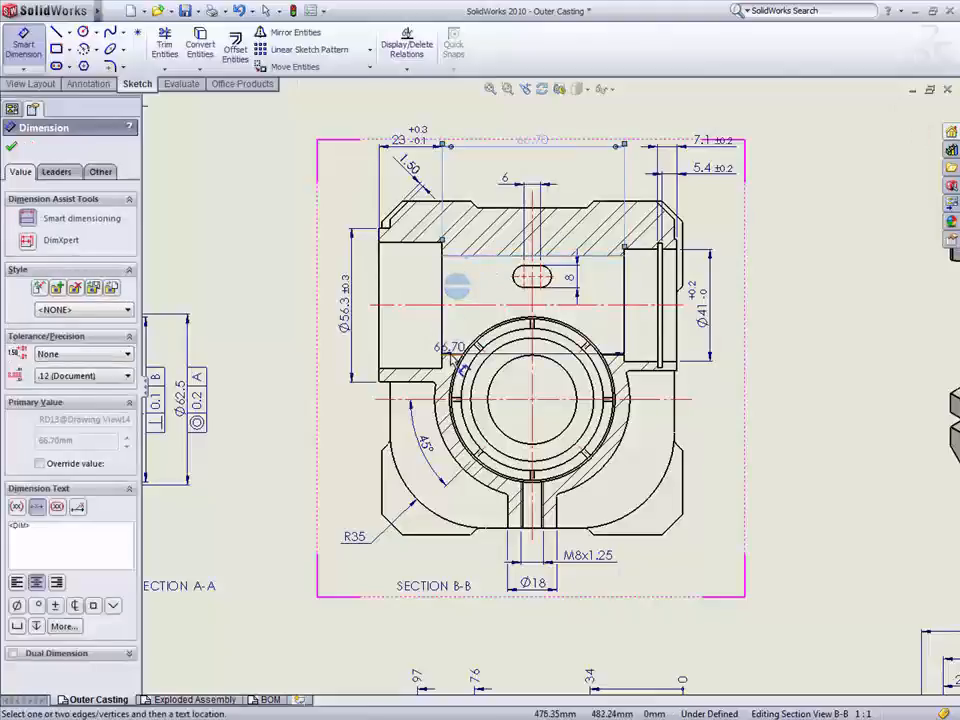
# Dimension the diameters of the central horizontal bore and its left counterbore, placing both left of Section B-B.
pyautogui.click(455, 356)
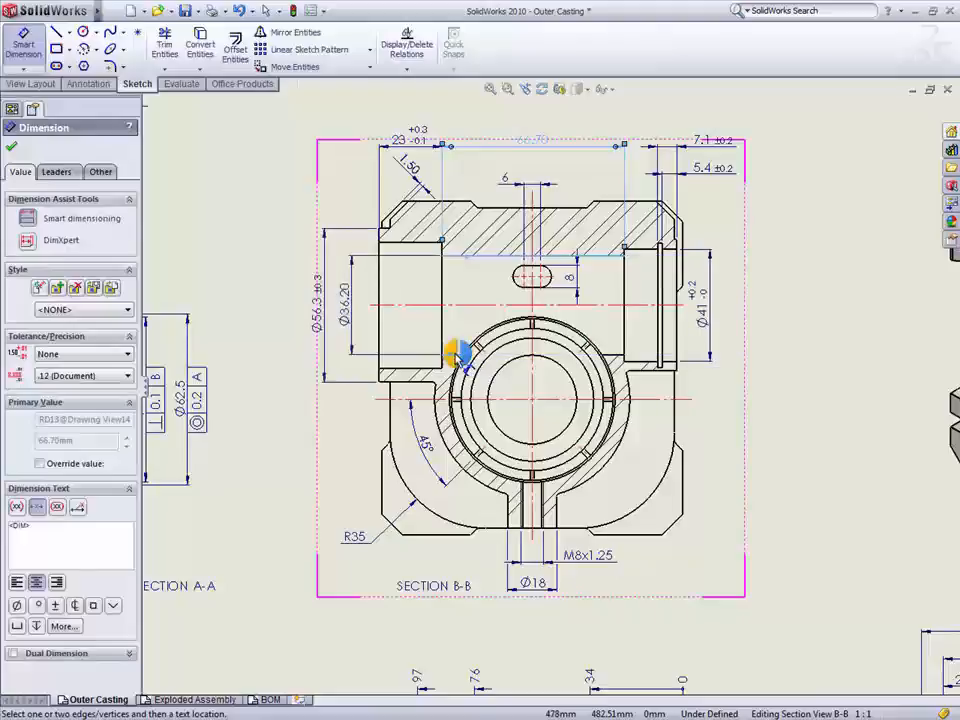
pyautogui.click(452, 354)
pyautogui.click(442, 342)
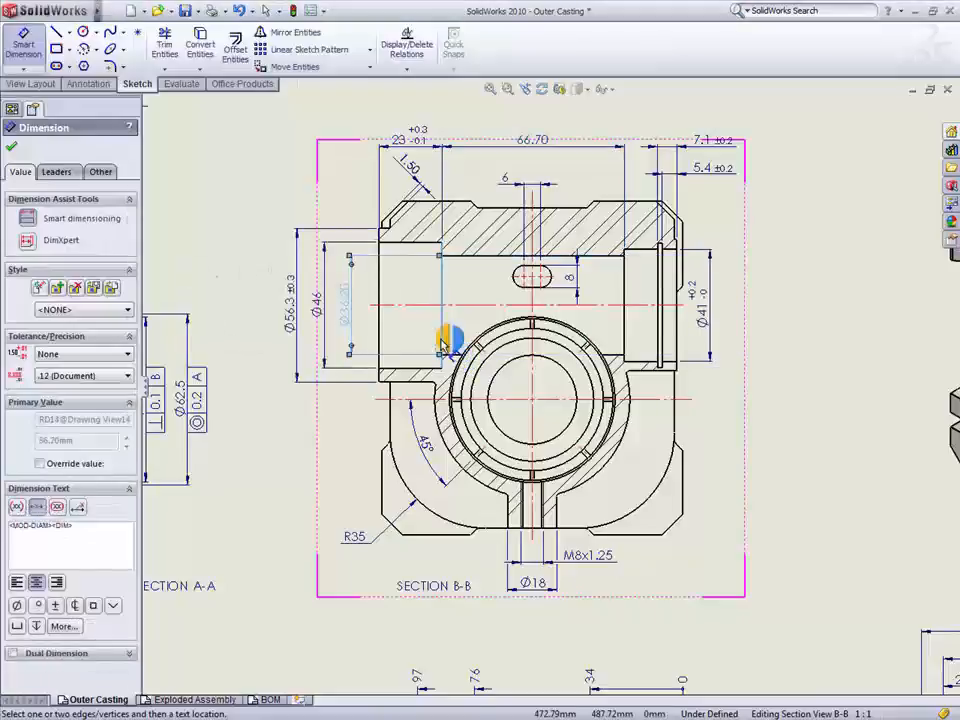
pyautogui.click(442, 340)
# Dimension the outer diameter at the right end face and the diameter of the internal groove in Section B-B.
pyautogui.click(677, 339)
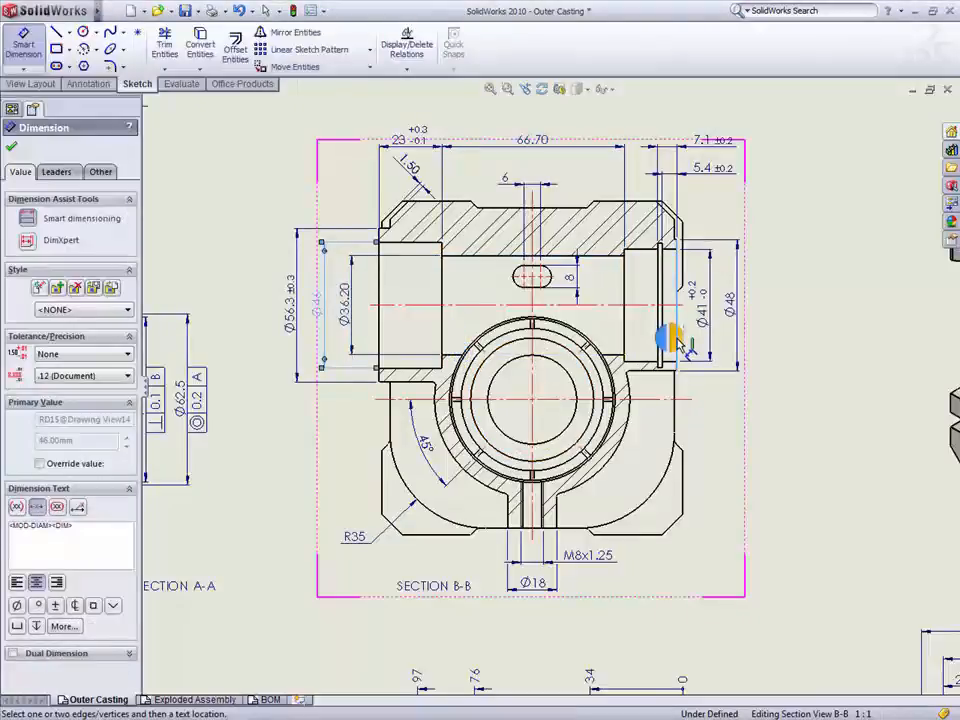
pyautogui.click(675, 342)
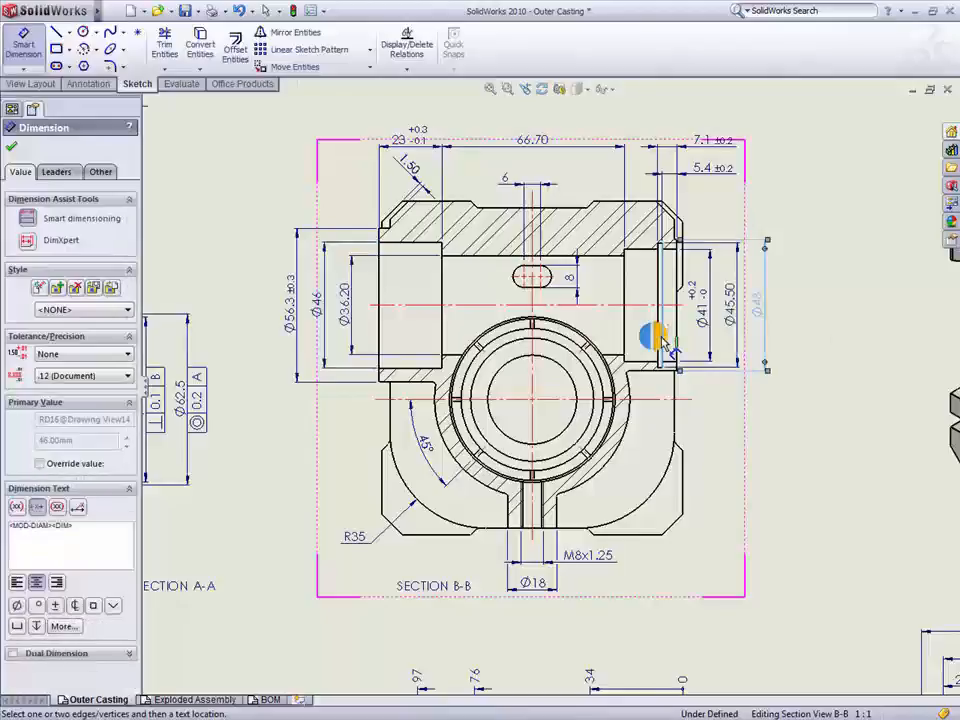
pyautogui.click(660, 340)
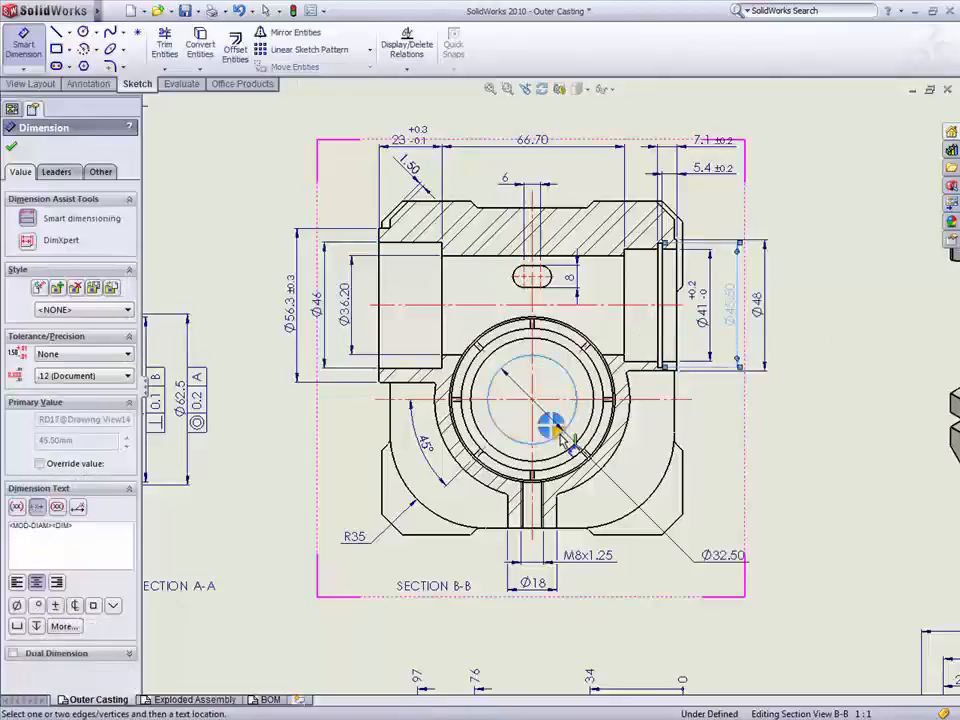
# Dimension the diameters of the innermost circle and the larger concentric circle around it in Section B-B.
pyautogui.click(563, 432)
pyautogui.click(578, 421)
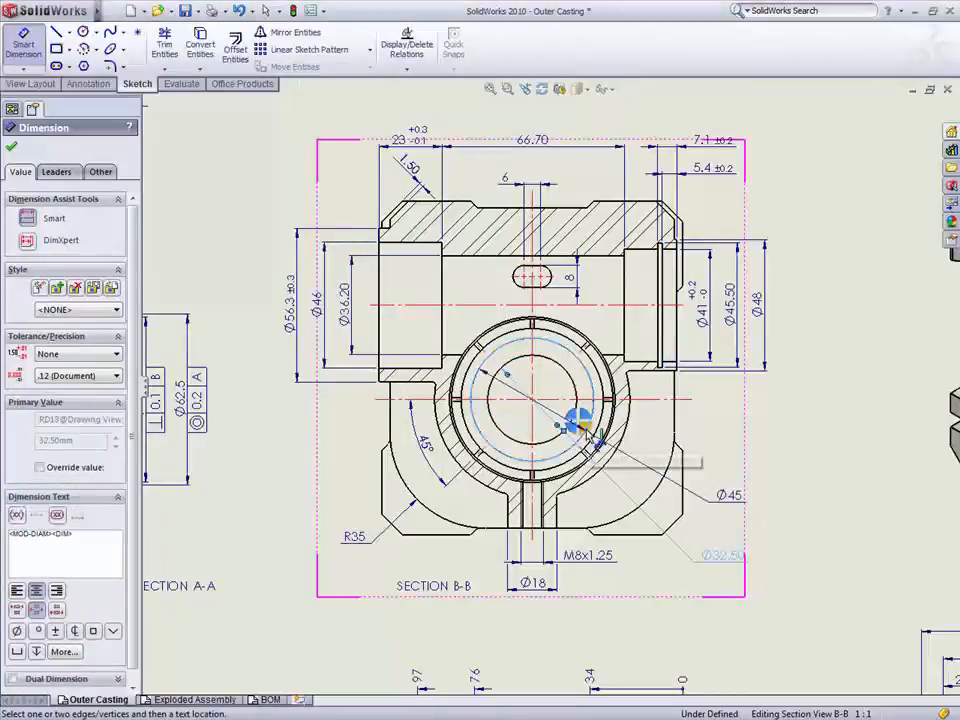
pyautogui.click(587, 434)
pyautogui.press('Escape')
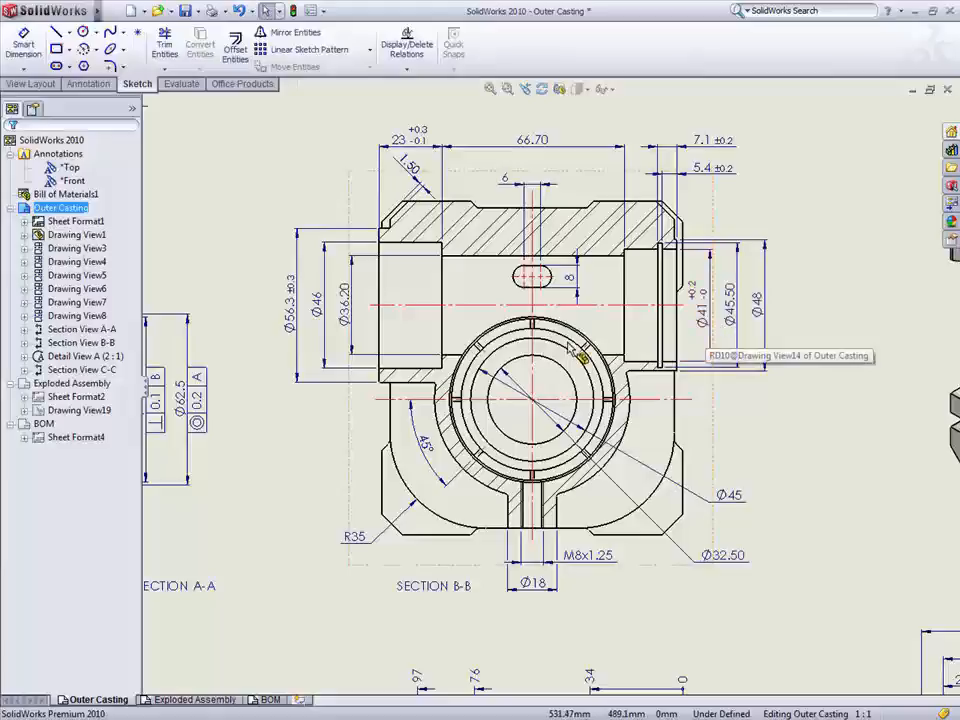
# Place a surface finish symbol on the lower extension line of the Ø56.3 dimension in Section B-B.
pyautogui.moveTo(340, 322); pyautogui.dragTo(528, 350, button='middle')
pyautogui.scroll(-4, 512, 355)
pyautogui.scroll(1, 505, 357)
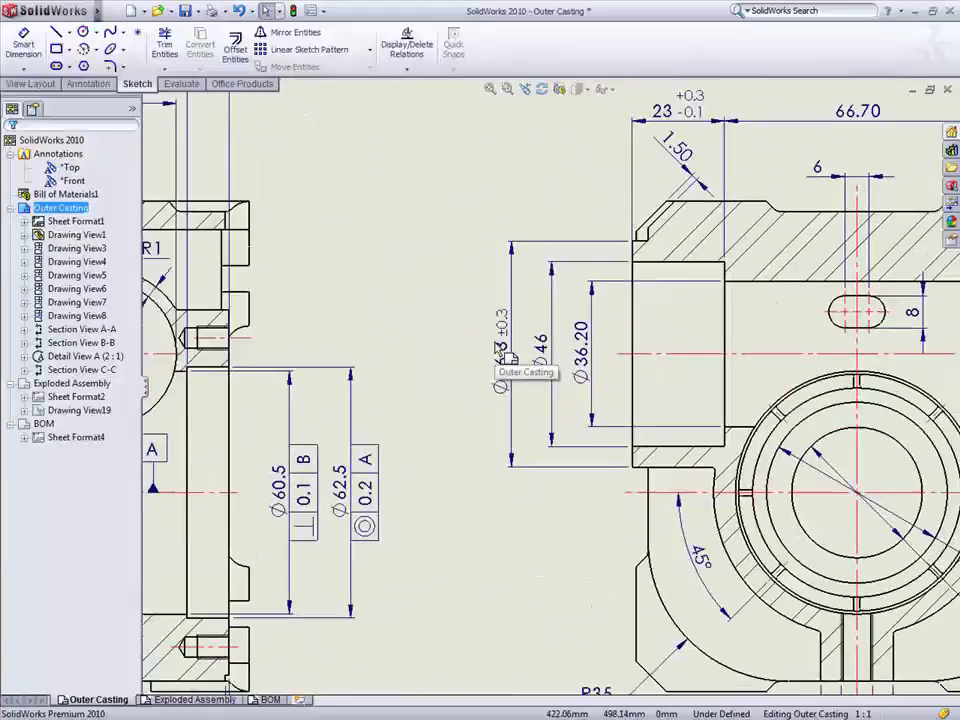
pyautogui.click(98, 85)
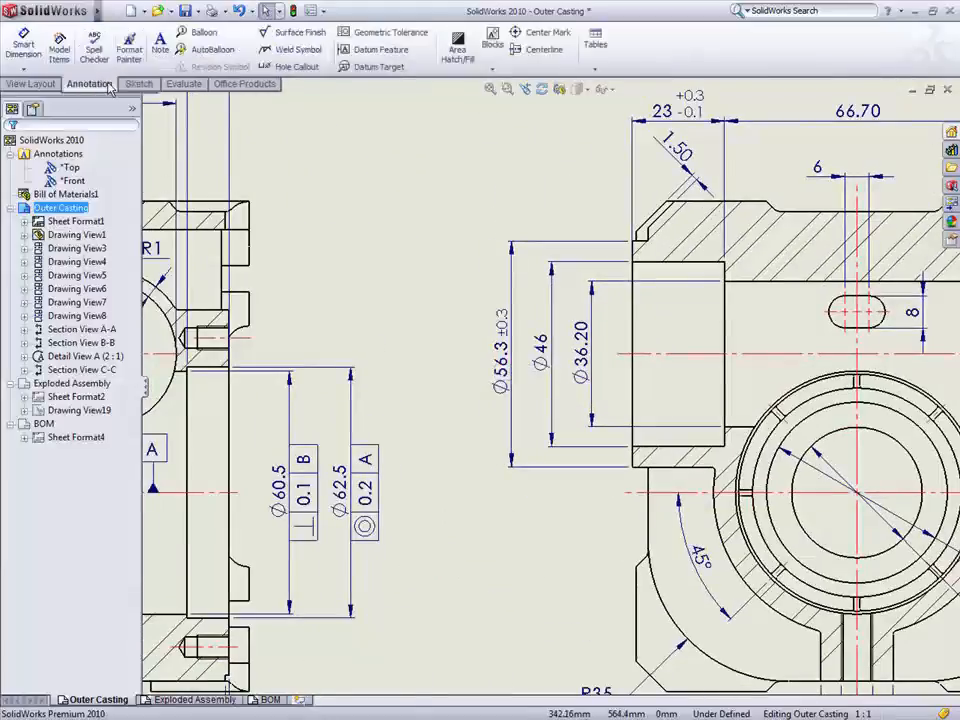
pyautogui.click(293, 36)
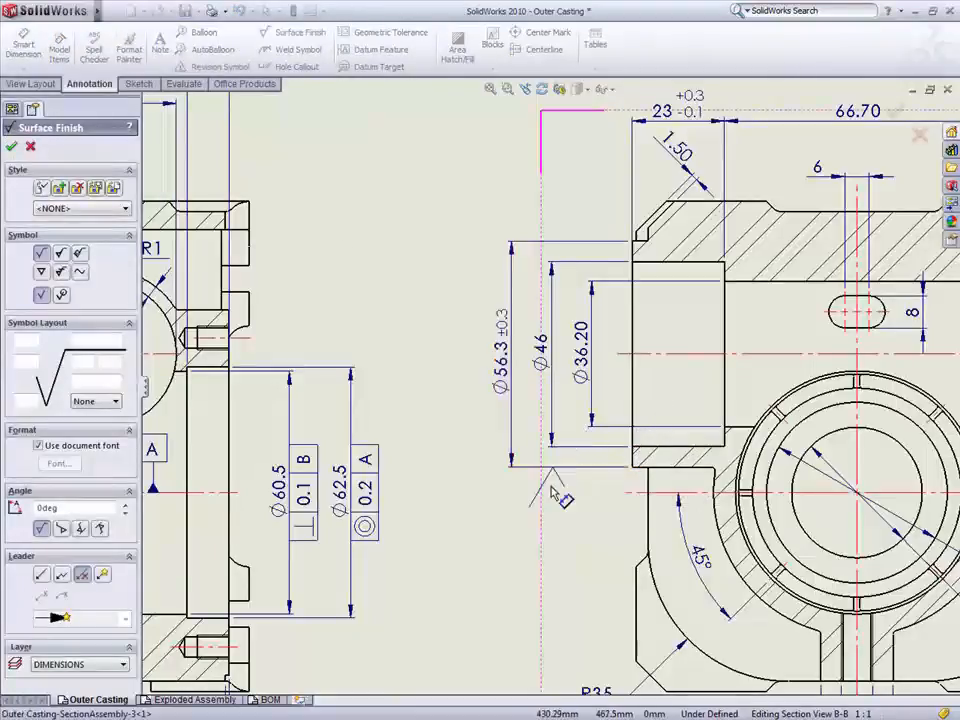
pyautogui.click(478, 498)
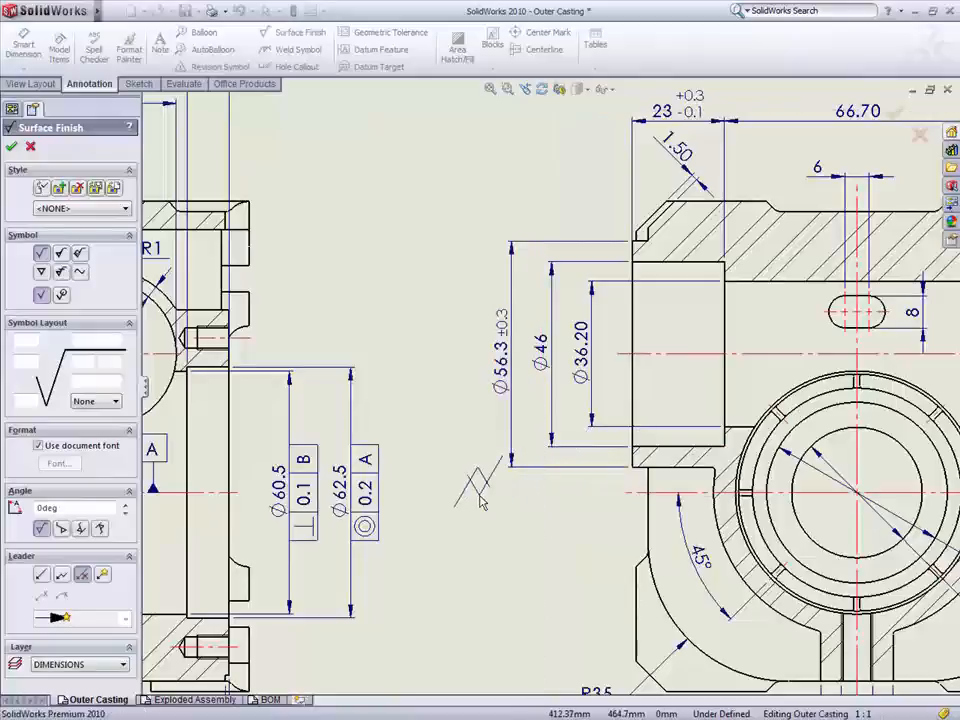
pyautogui.press('Escape')
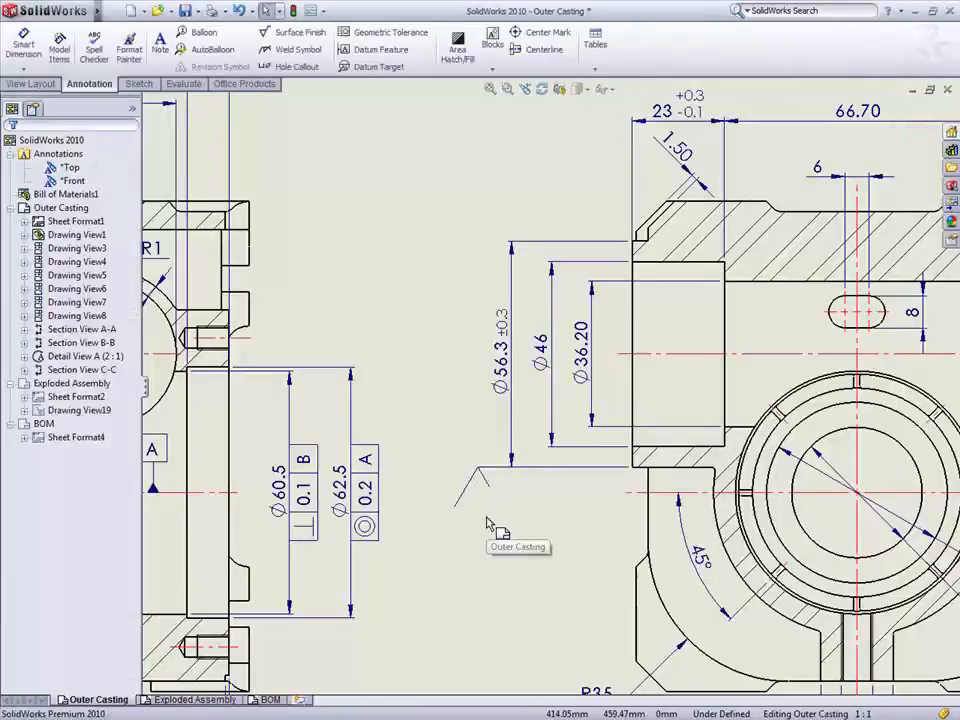
# Move the perpendicularity tolerance frame from the Ø60.5 dimension to the upper extension line of the Ø56.3 dimension in Section B-B.
pyautogui.click(313, 505)
pyautogui.moveTo(410, 230); pyautogui.dragTo(392, 216)
pyautogui.click(396, 160)
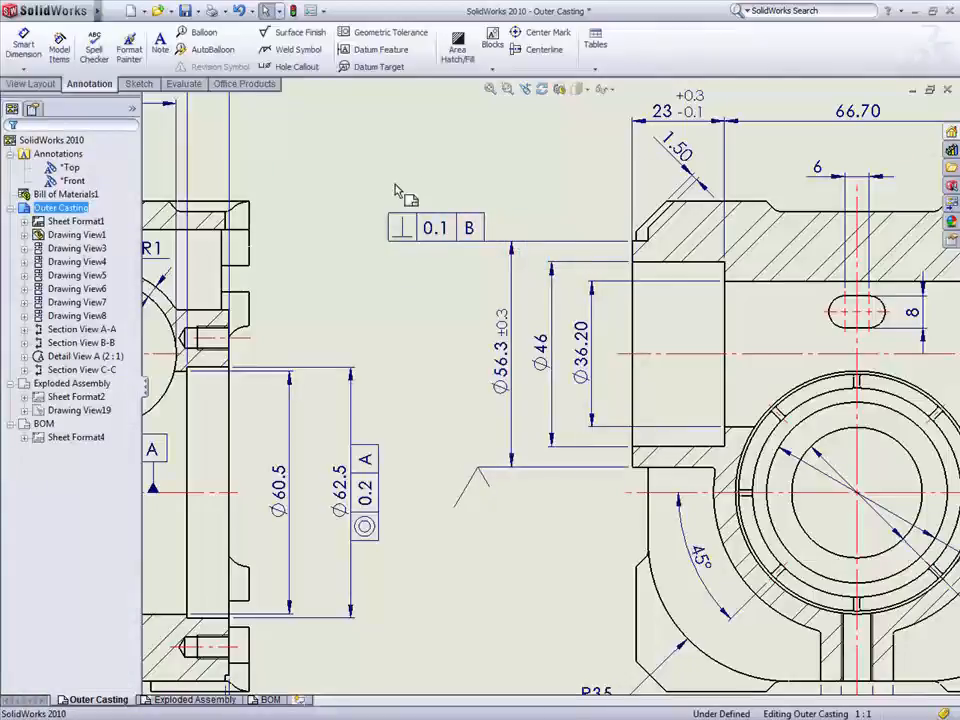
# Add center marks to the four small holes around the pocket and to the slot in Drawing View5.
pyautogui.moveTo(279, 458); pyautogui.dragTo(705, 150, button='middle')
pyautogui.moveTo(328, 444)
pyautogui.mouseDown(button='middle')
pyautogui.moveTo(792, 168)
pyautogui.moveTo(870, 96)
pyautogui.mouseUp(button='middle')
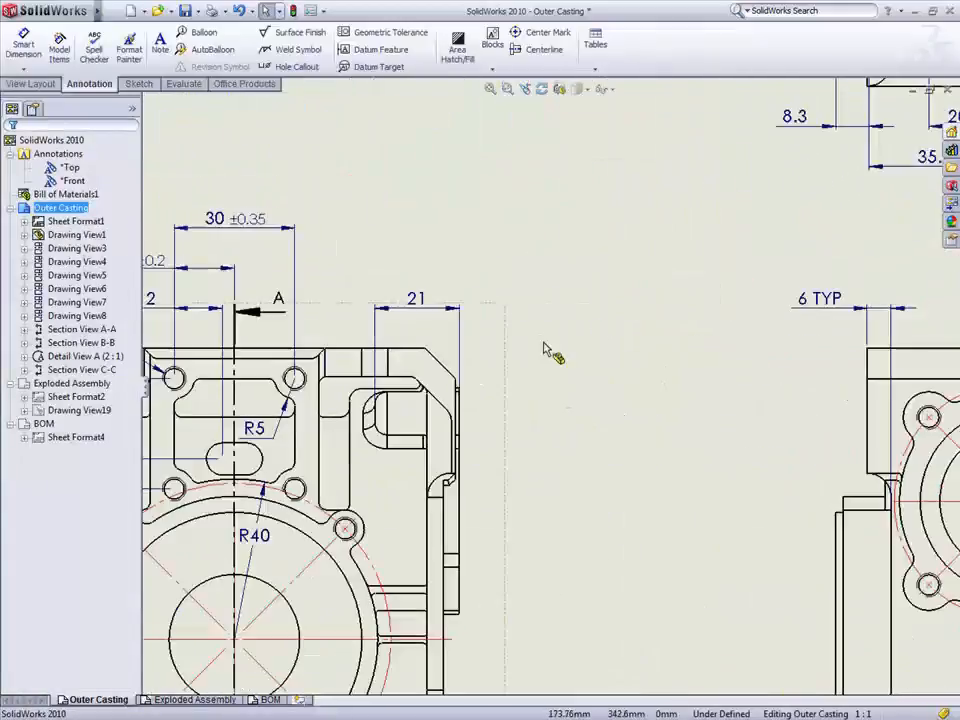
pyautogui.moveTo(450, 380); pyautogui.dragTo(717, 322, button='middle')
pyautogui.scroll(-2, 506, 375)
pyautogui.scroll(-1, 506, 375)
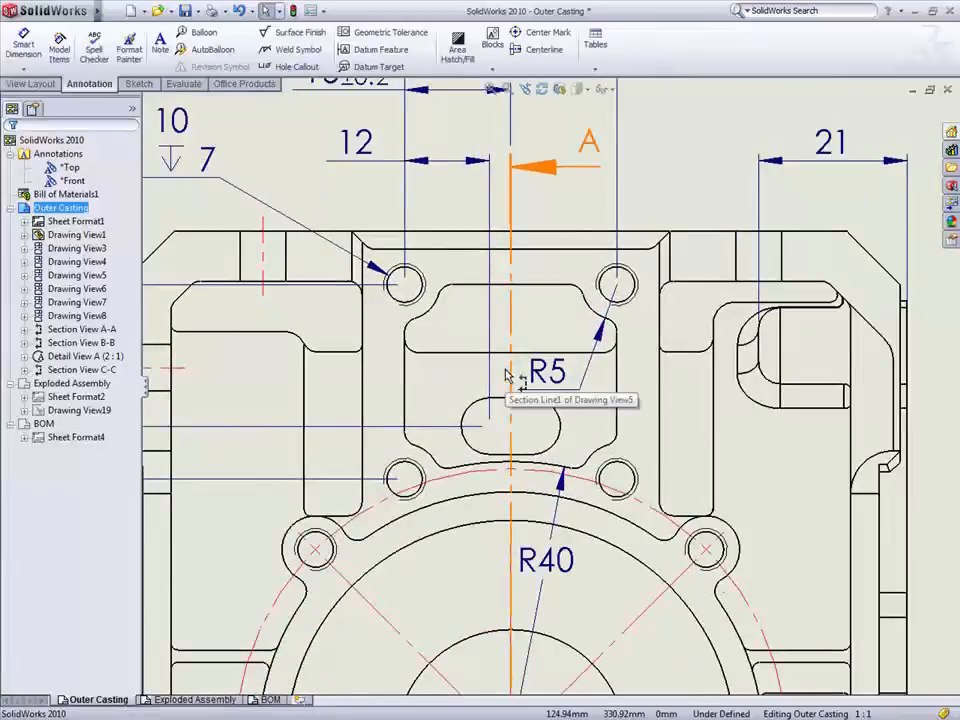
pyautogui.click(541, 32)
pyautogui.click(402, 498)
pyautogui.click(463, 442)
pyautogui.click(612, 498)
pyautogui.click(612, 302)
pyautogui.click(406, 303)
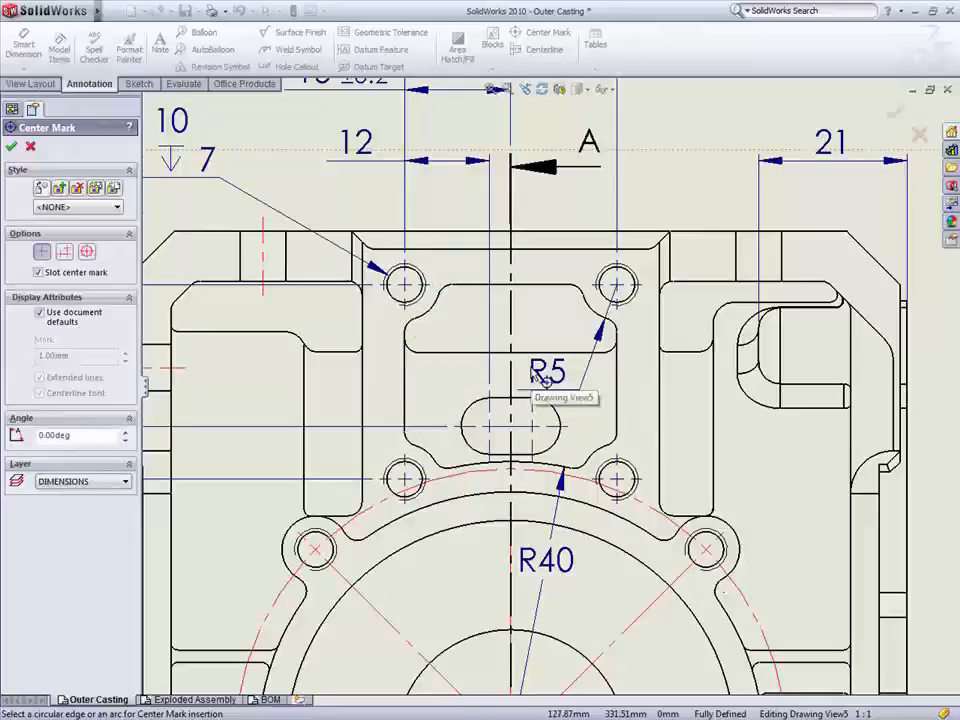
pyautogui.scroll(4, 532, 368)
pyautogui.moveTo(843, 556); pyautogui.dragTo(349, 180, button='middle')
pyautogui.moveTo(831, 479); pyautogui.dragTo(493, 221, button='middle')
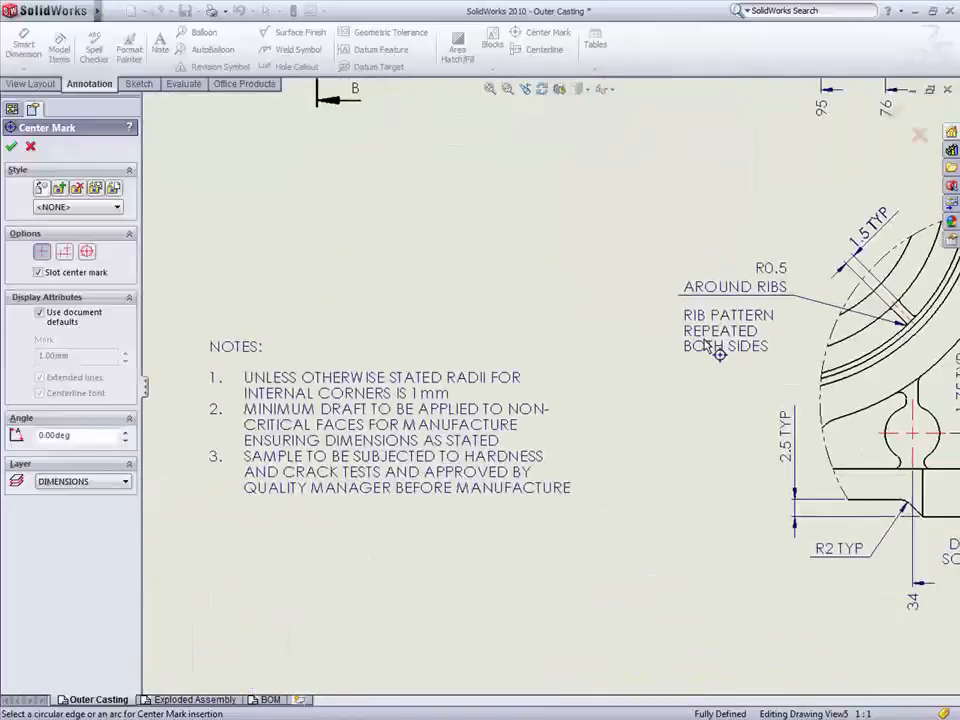
pyautogui.press('Escape')
# Try to merge the rib pattern note into the R0.5 AROUND RIBS dimension in Detail View A.
pyautogui.moveTo(719, 354); pyautogui.dragTo(706, 263)
pyautogui.click(706, 263)
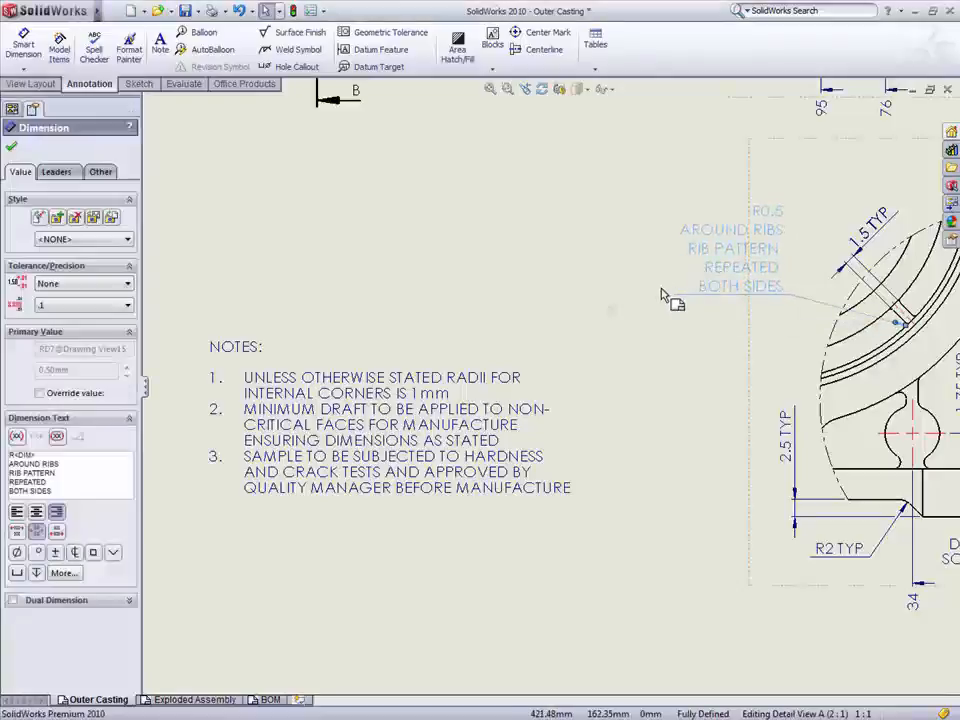
pyautogui.click(684, 310)
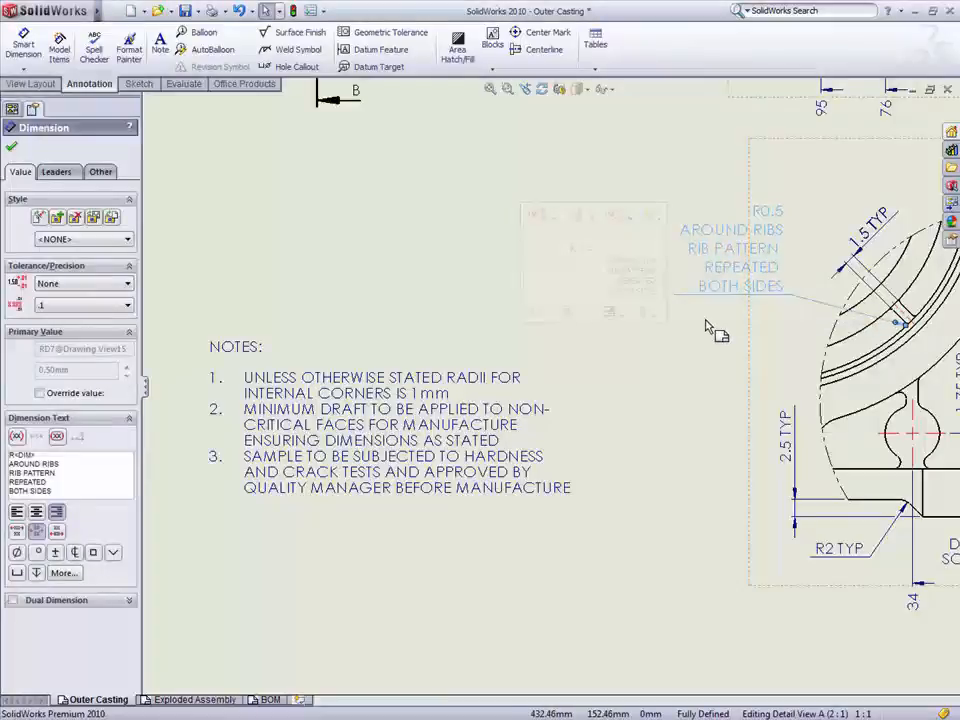
pyautogui.click(714, 328)
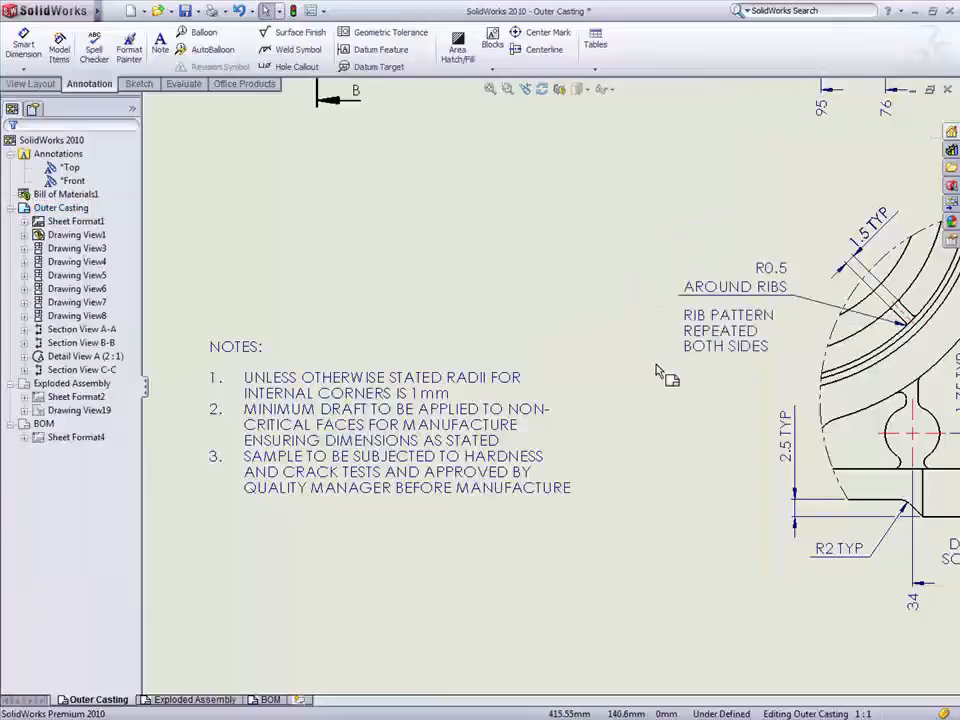
# Append the rib pattern note and the Debur Edges and Do Not Scale library annotations to the NOTES list as items 4 to 6.
pyautogui.moveTo(714, 343); pyautogui.dragTo(333, 503)
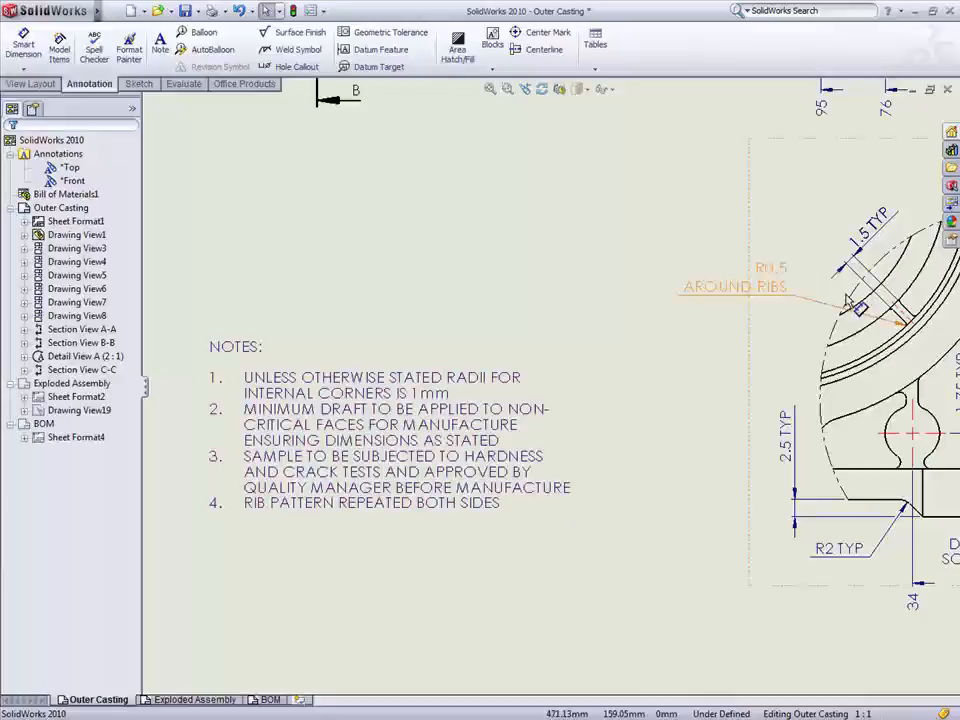
pyautogui.click(951, 150)
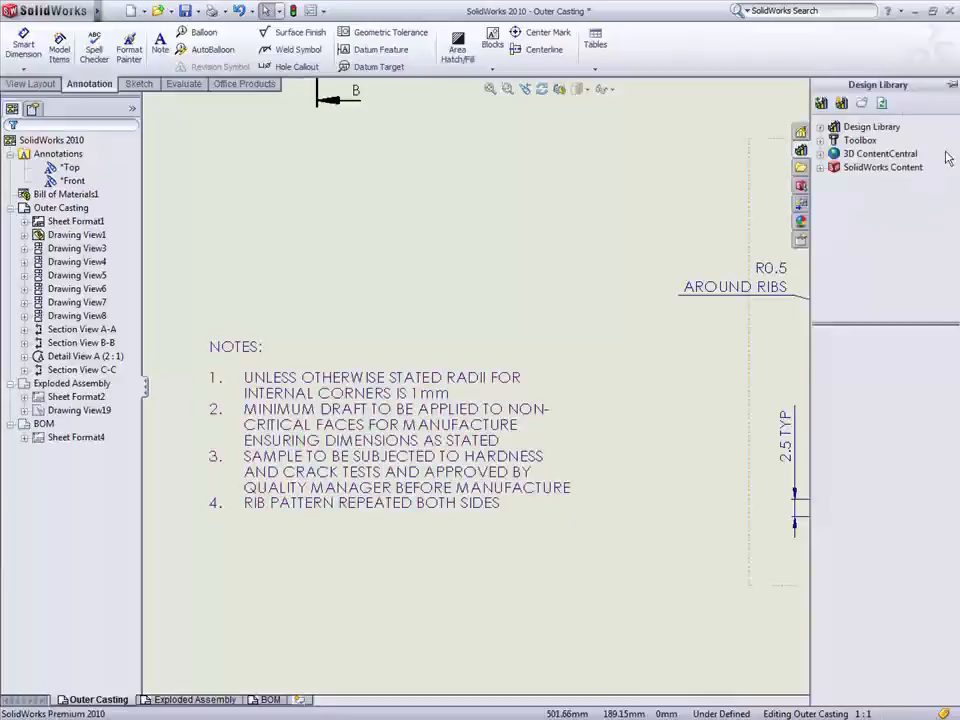
pyautogui.click(822, 129)
pyautogui.click(860, 143)
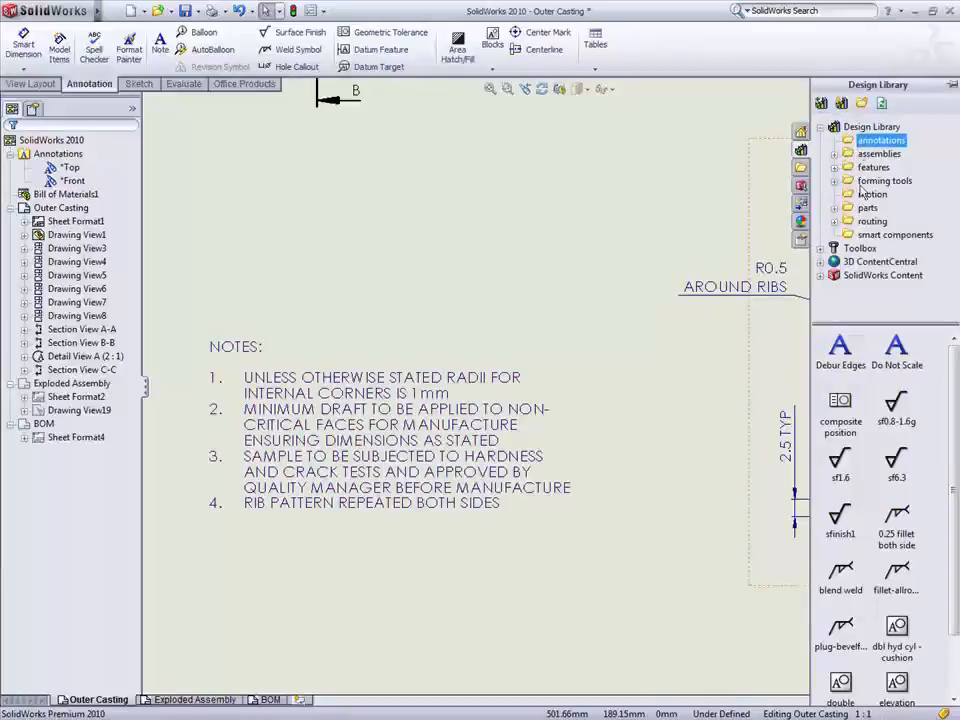
pyautogui.moveTo(845, 348)
pyautogui.mouseDown()
pyautogui.moveTo(536, 553)
pyautogui.moveTo(317, 529)
pyautogui.moveTo(314, 516)
pyautogui.mouseUp()
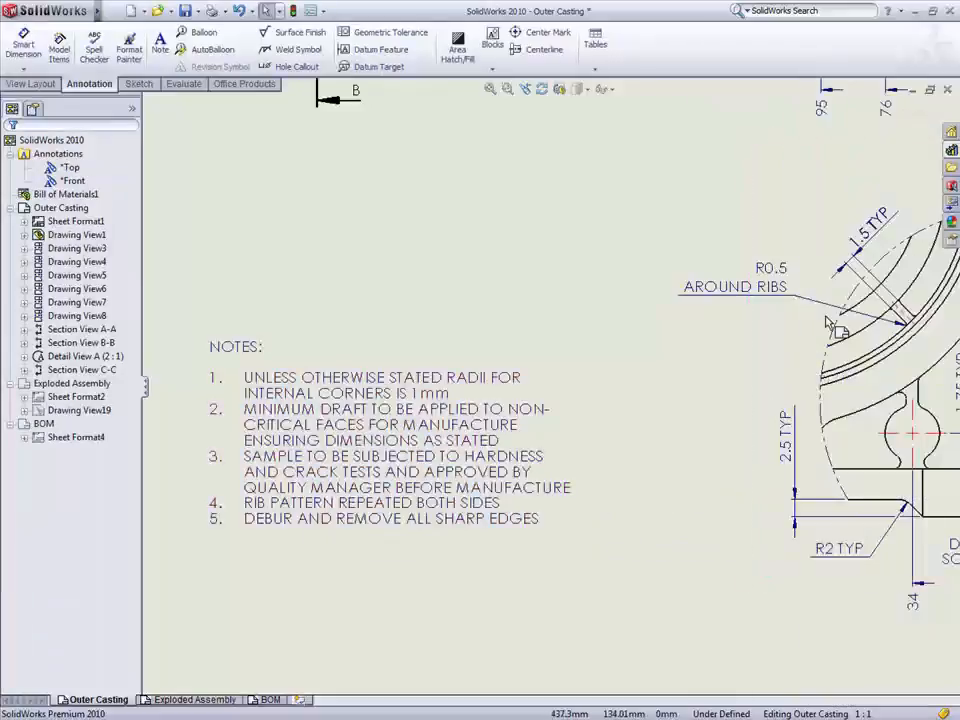
pyautogui.click(950, 152)
pyautogui.moveTo(897, 348)
pyautogui.mouseDown()
pyautogui.moveTo(540, 546)
pyautogui.moveTo(285, 527)
pyautogui.moveTo(287, 514)
pyautogui.moveTo(288, 522)
pyautogui.mouseUp()
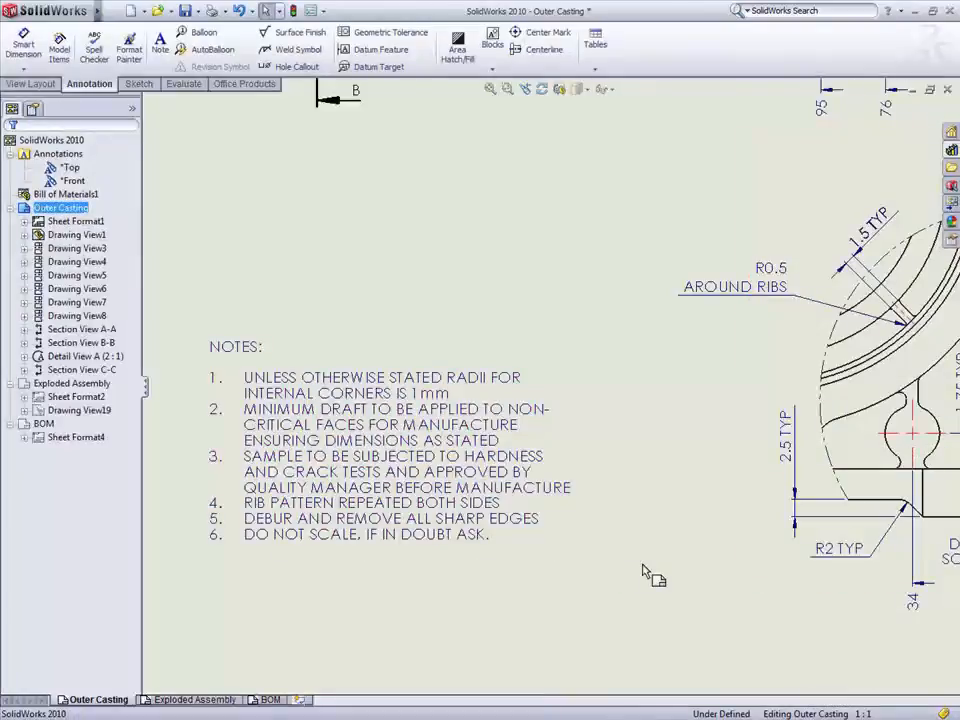
# On the Exploded Assembly sheet, give the 7 in note 1 a circular border.
pyautogui.press('f')
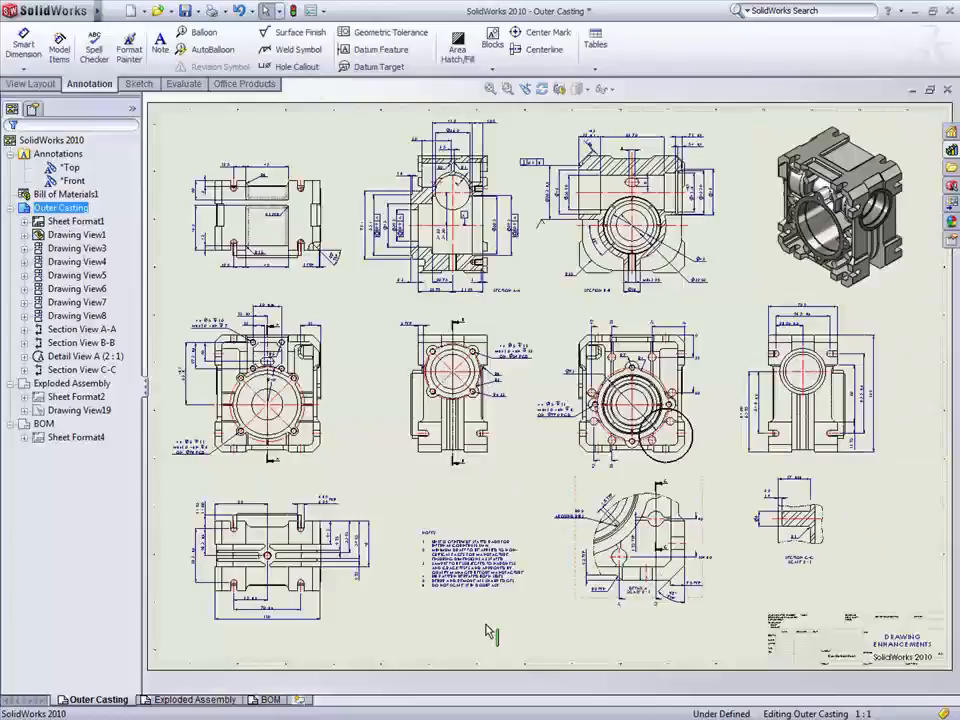
pyautogui.click(213, 703)
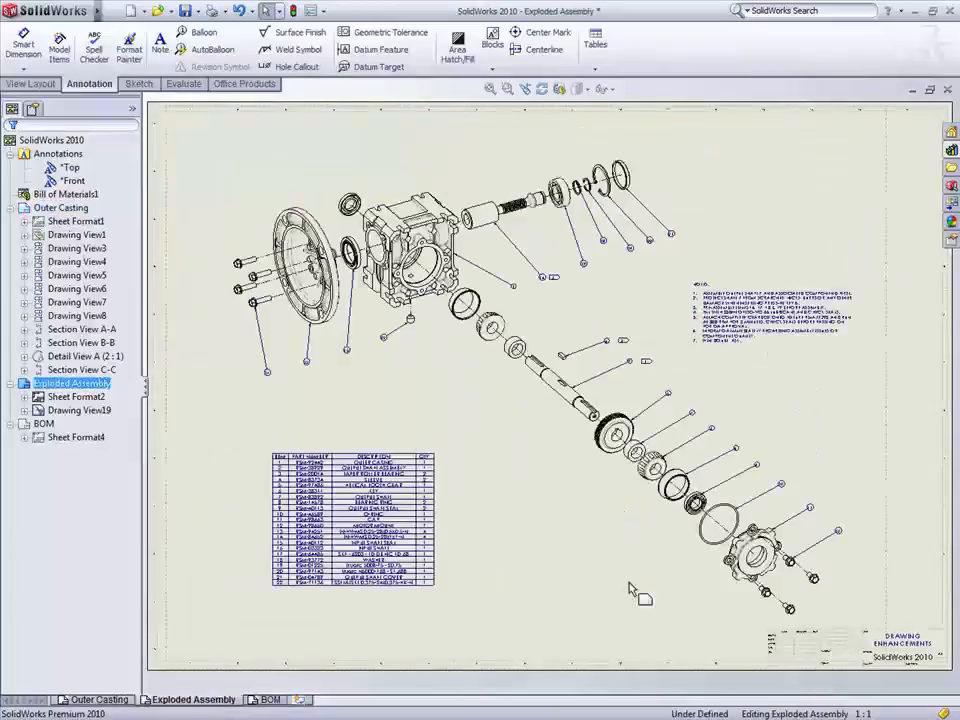
pyautogui.scroll(-5, 770, 347)
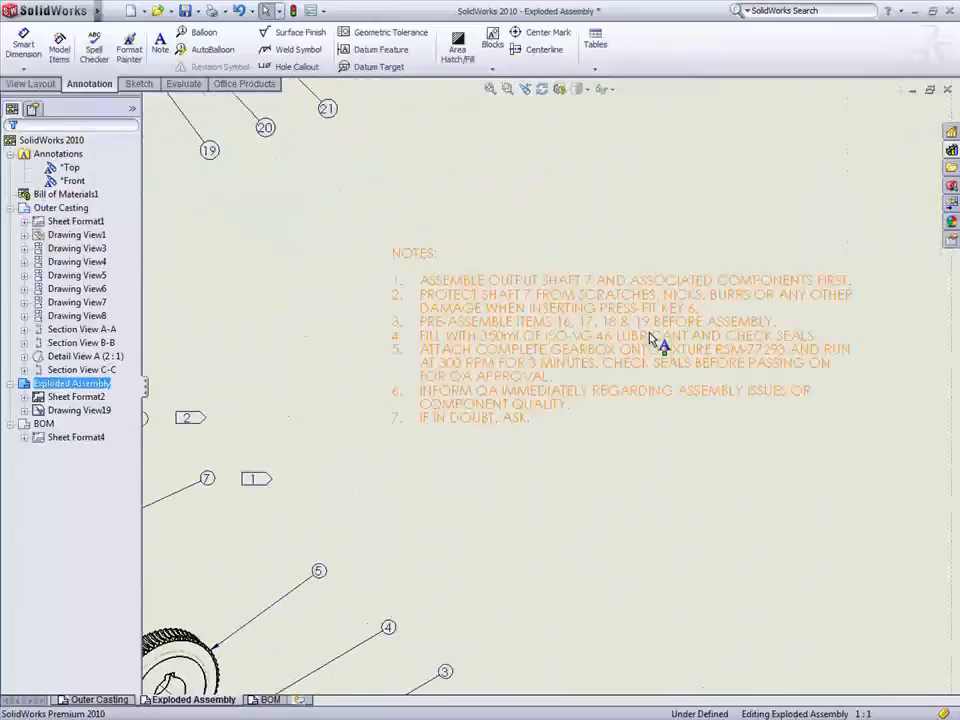
pyautogui.doubleClick(594, 313)
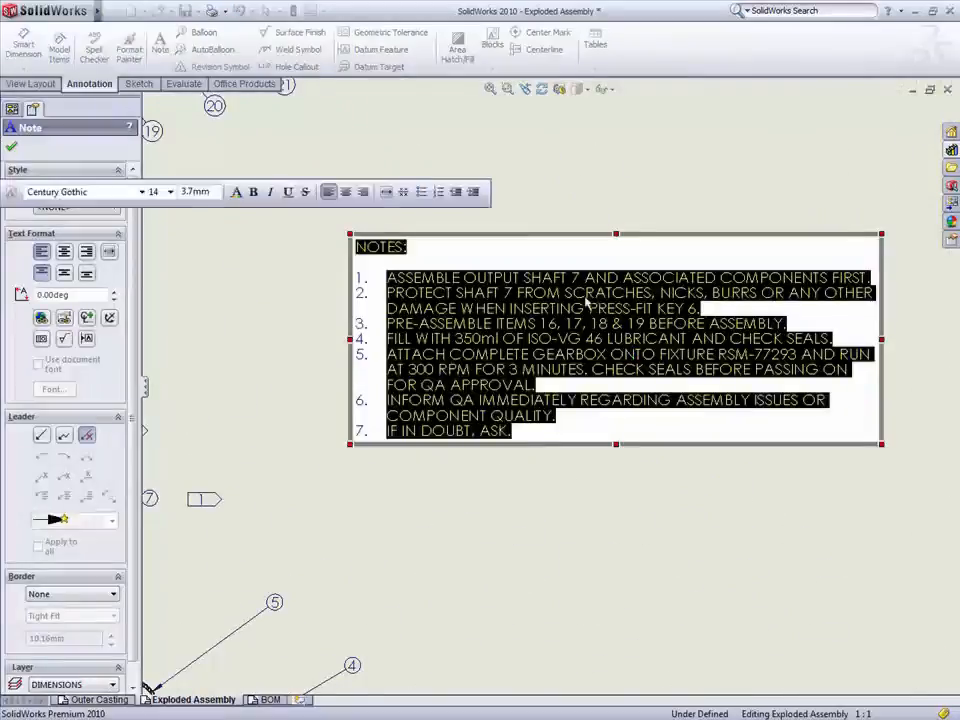
pyautogui.doubleClick(578, 283)
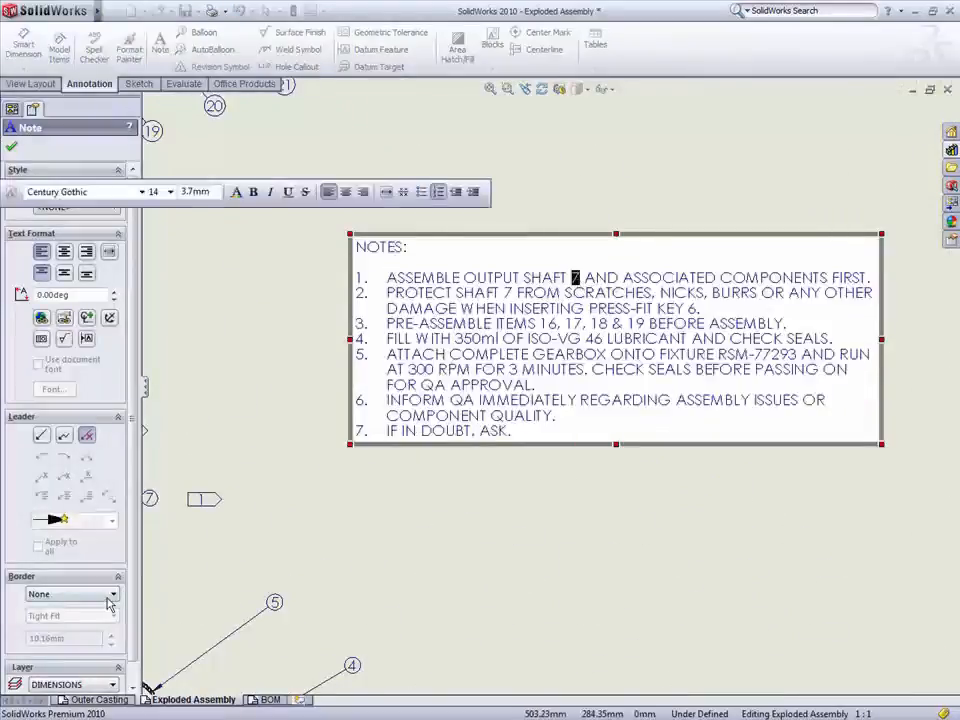
pyautogui.click(72, 594)
pyautogui.click(100, 621)
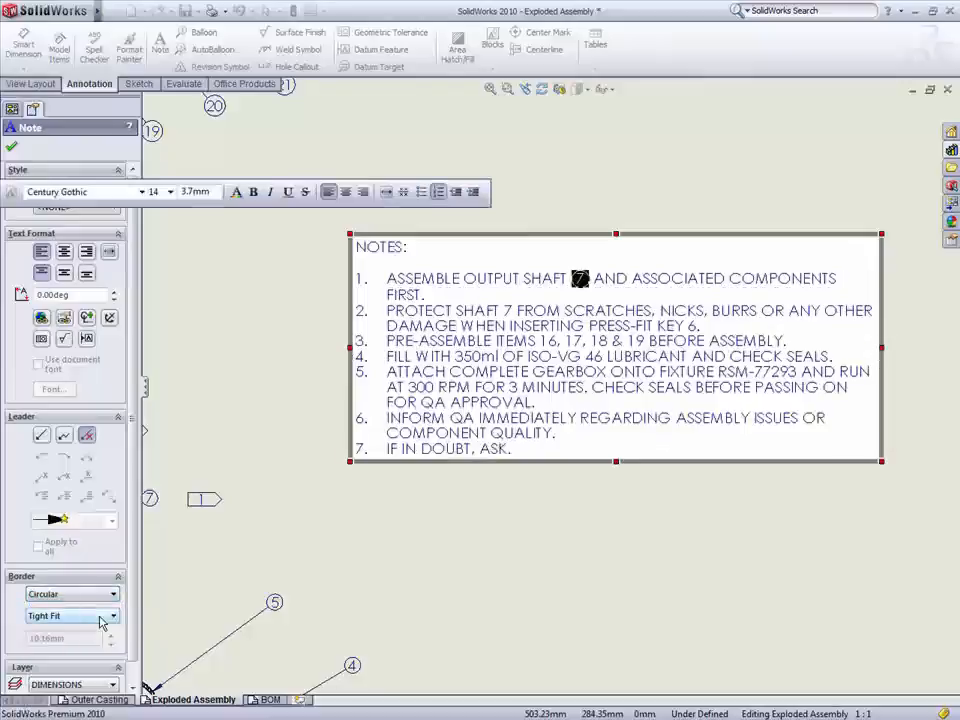
# Give the 7 after SHAFT in note 2 a circular border.
pyautogui.doubleClick(508, 311)
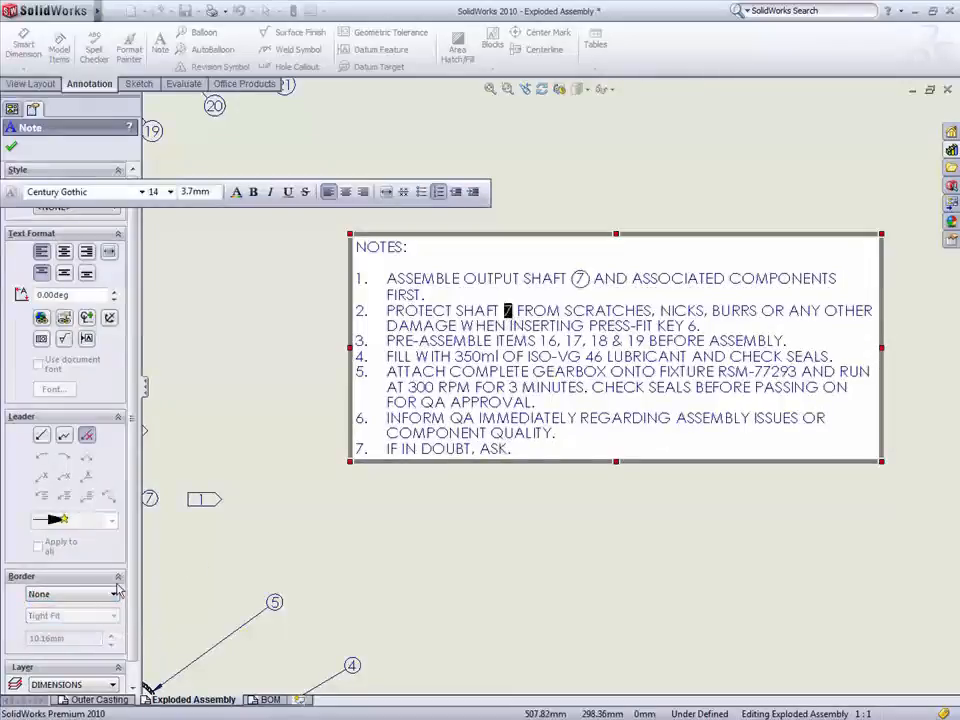
pyautogui.click(72, 594)
pyautogui.scroll(2, 69, 605)
pyautogui.click(69, 622)
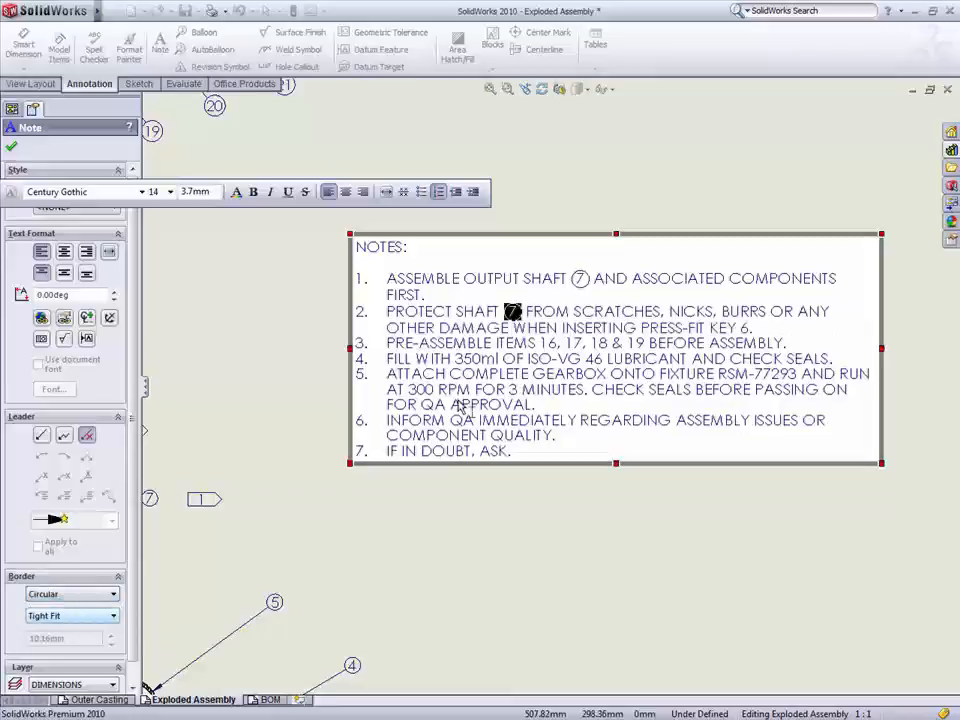
# Put an Inspection border around the item numbers "16, 17, 18 & 19" in note 3.
pyautogui.moveTo(541, 344); pyautogui.dragTo(650, 345)
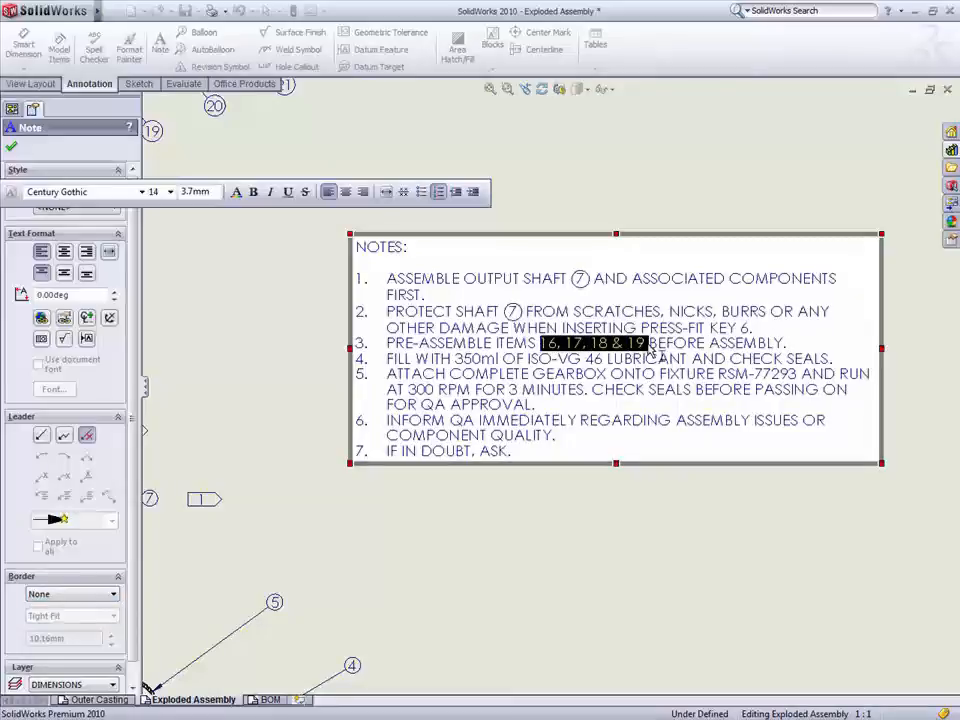
pyautogui.click(73, 603)
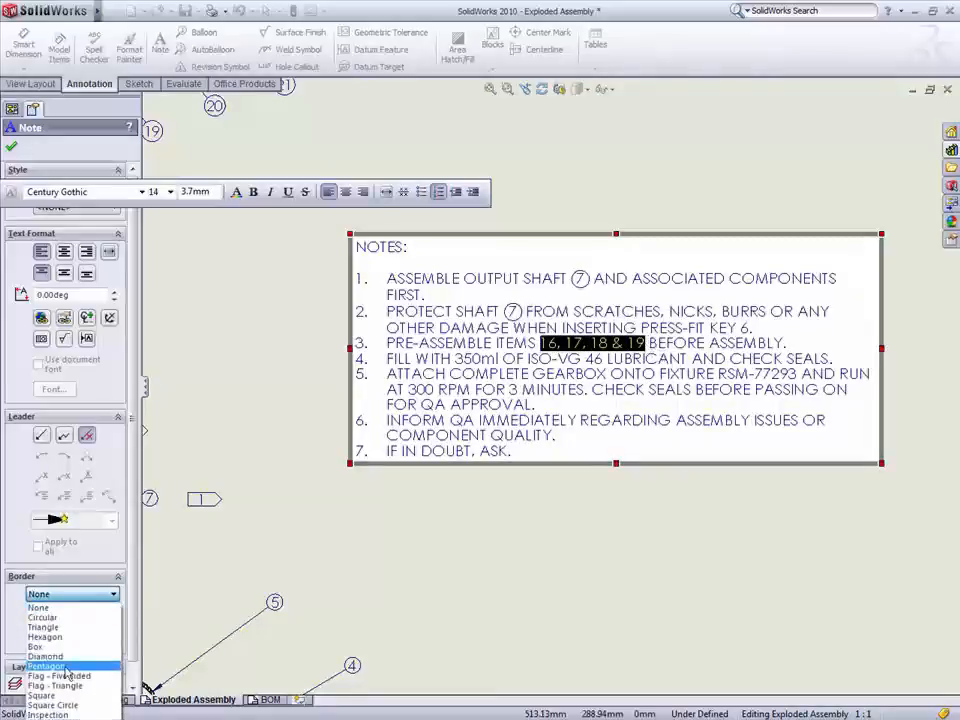
pyautogui.click(62, 712)
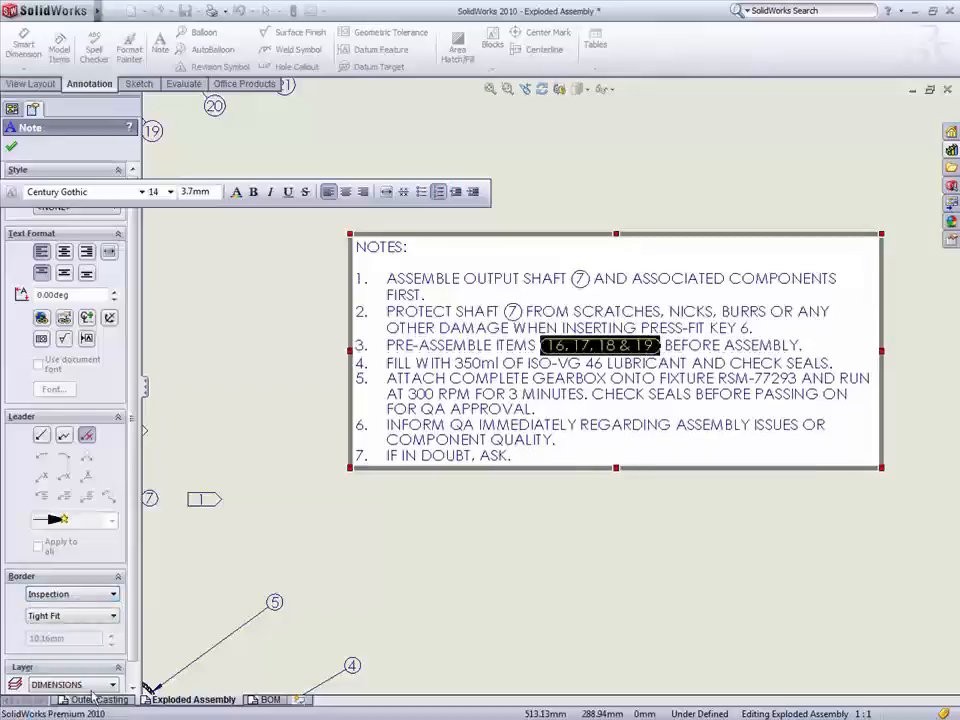
# Apply the Flag - Five Sided border to list numbers 1 and 2 of the notes, and finish editing the note.
pyautogui.click(359, 275)
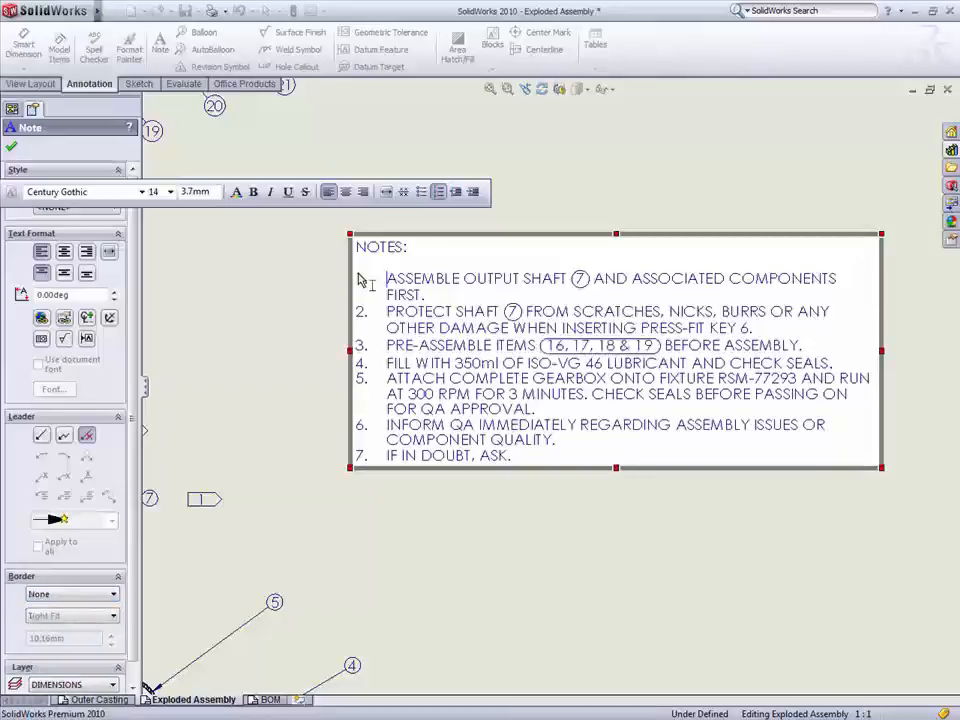
pyautogui.click(72, 594)
pyautogui.click(55, 678)
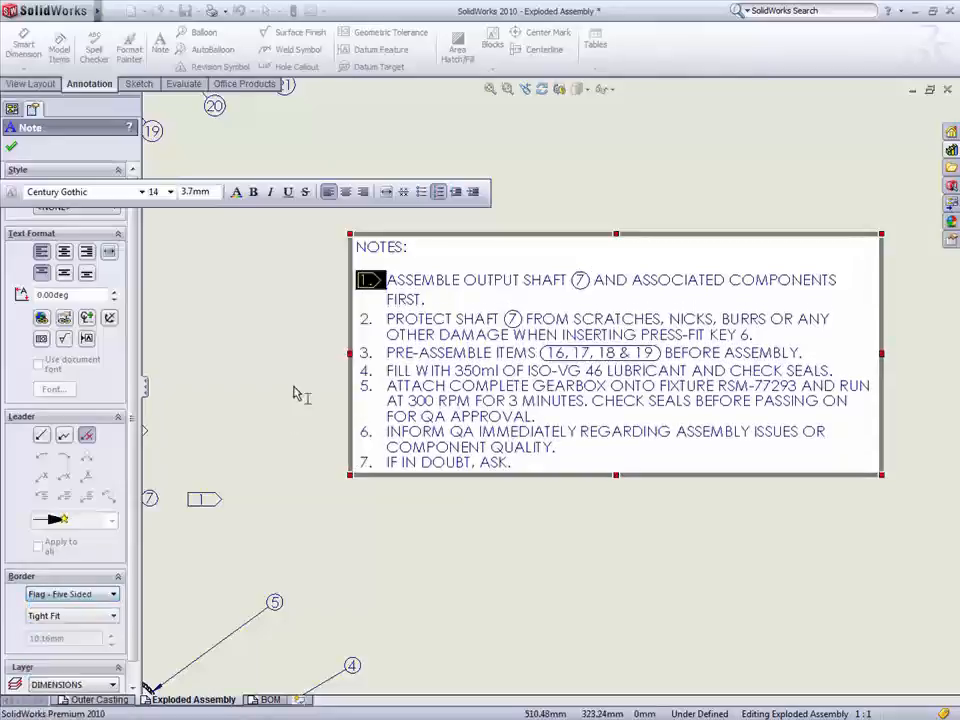
pyautogui.click(366, 320)
pyautogui.click(72, 594)
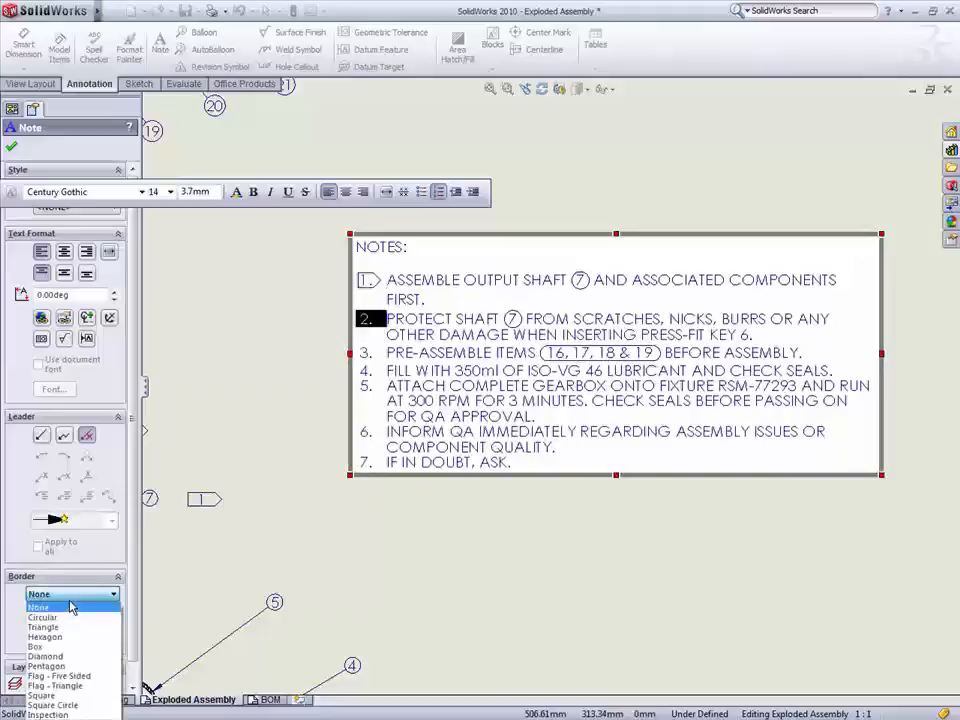
pyautogui.click(62, 676)
pyautogui.click(371, 576)
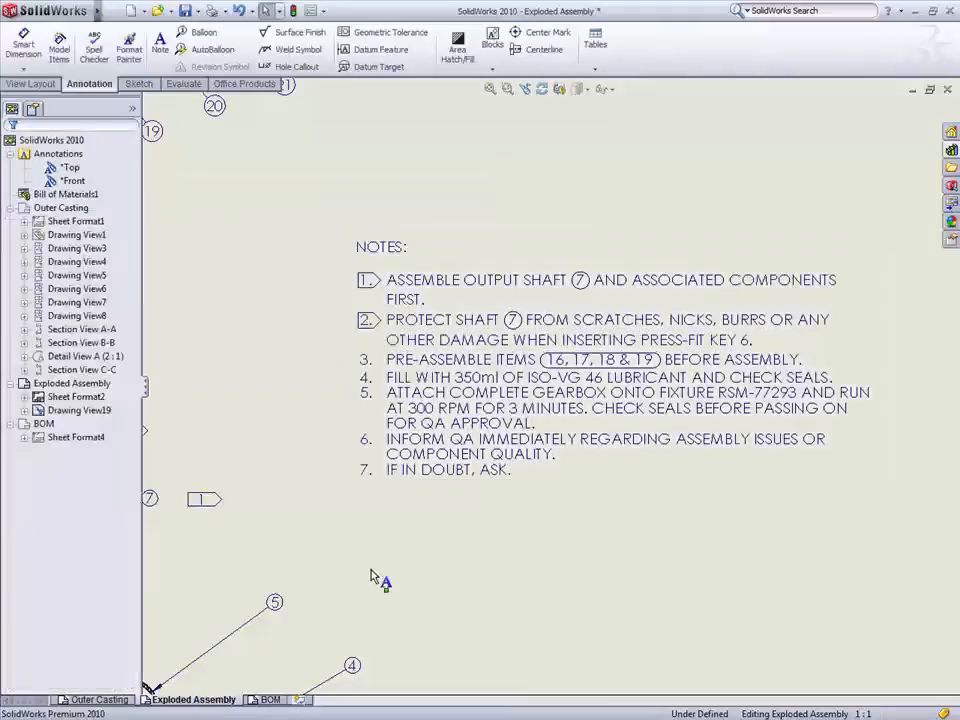
# Set the size of all the balloons along the output shaft to User Defined, 12 mm.
pyautogui.moveTo(380, 577)
pyautogui.mouseDown(button='middle')
pyautogui.moveTo(574, 231)
pyautogui.moveTo(519, 204)
pyautogui.moveTo(520, 212)
pyautogui.moveTo(479, 218)
pyautogui.mouseUp(button='middle')
pyautogui.scroll(3, 519, 212)
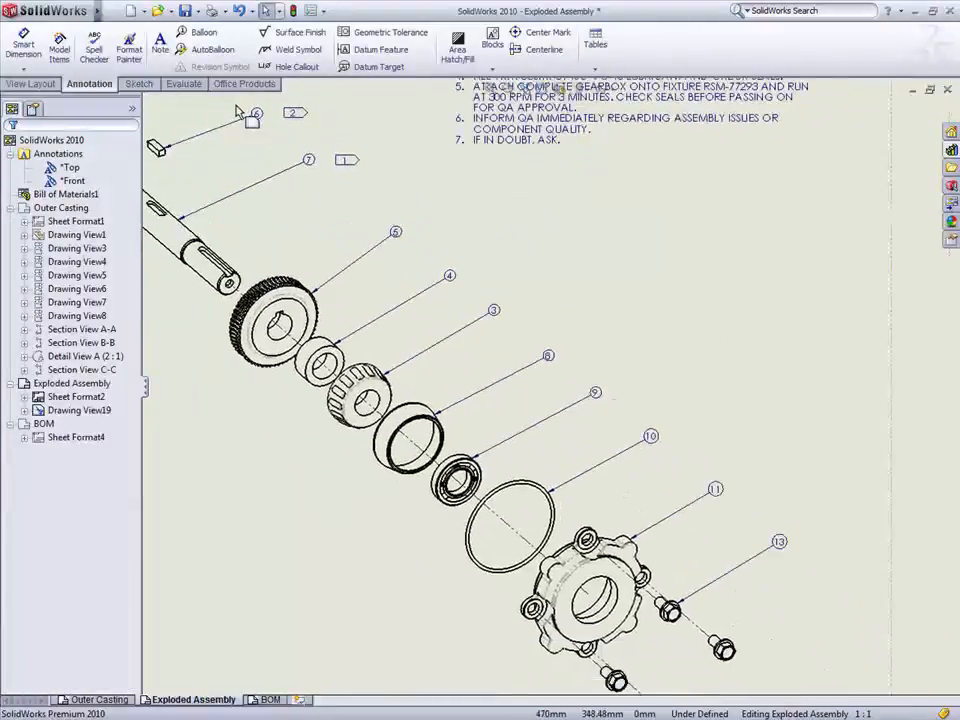
pyautogui.click(620, 416)
pyautogui.moveTo(619, 410); pyautogui.dragTo(812, 583)
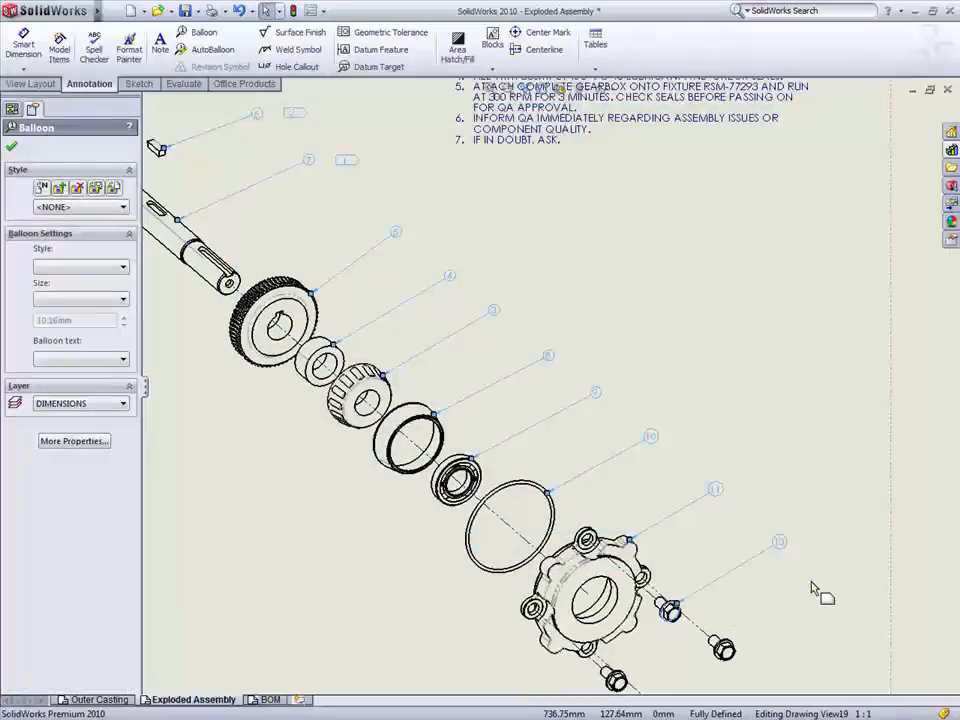
pyautogui.click(85, 298)
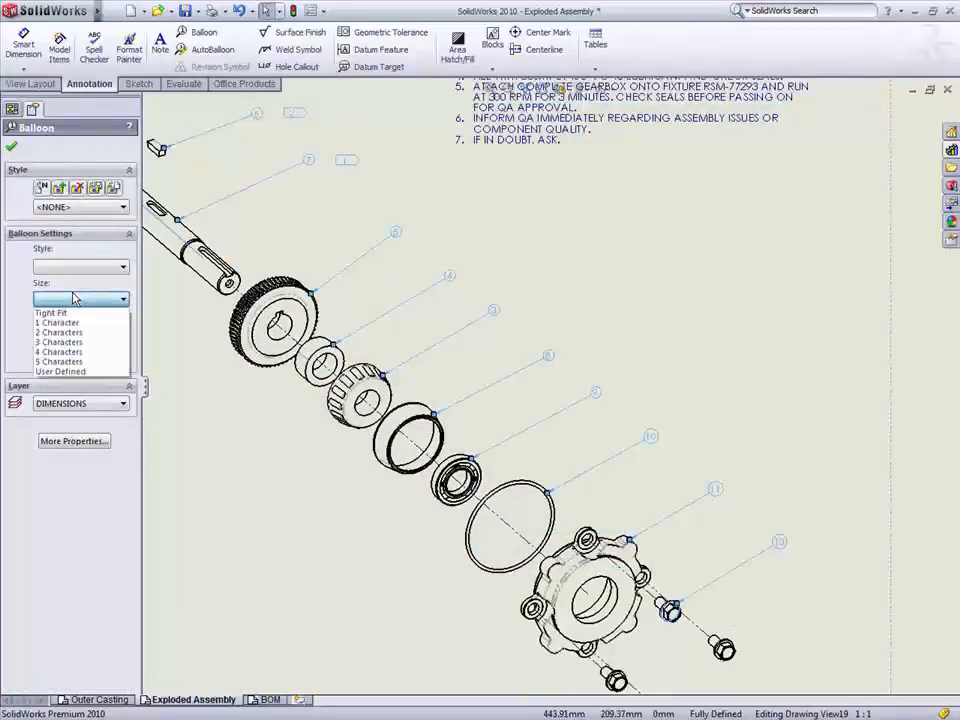
pyautogui.click(61, 371)
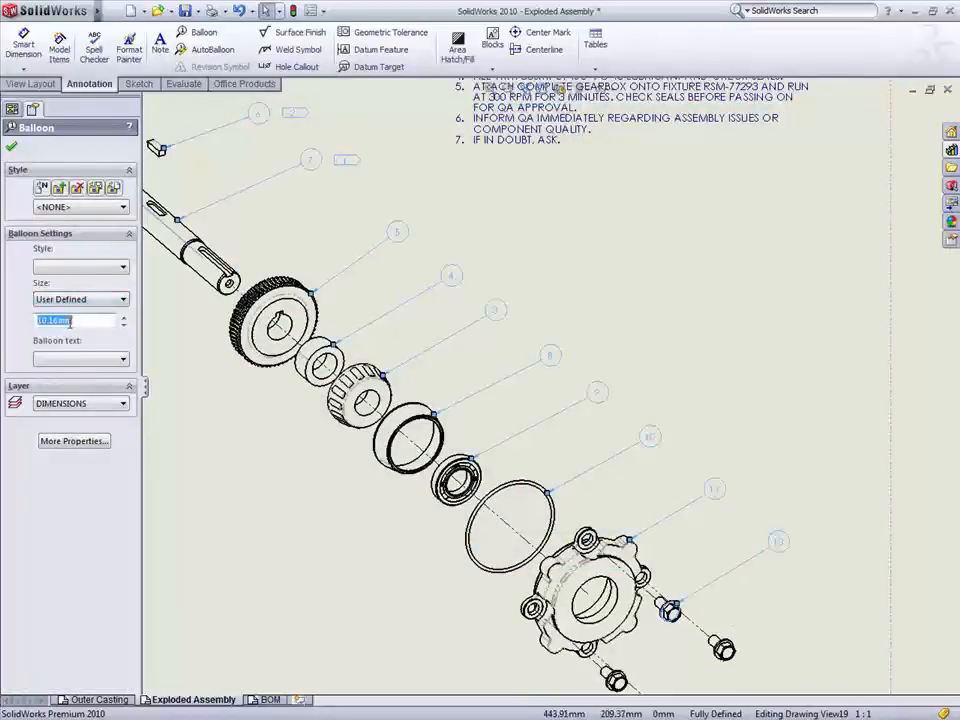
pyautogui.press('Return')
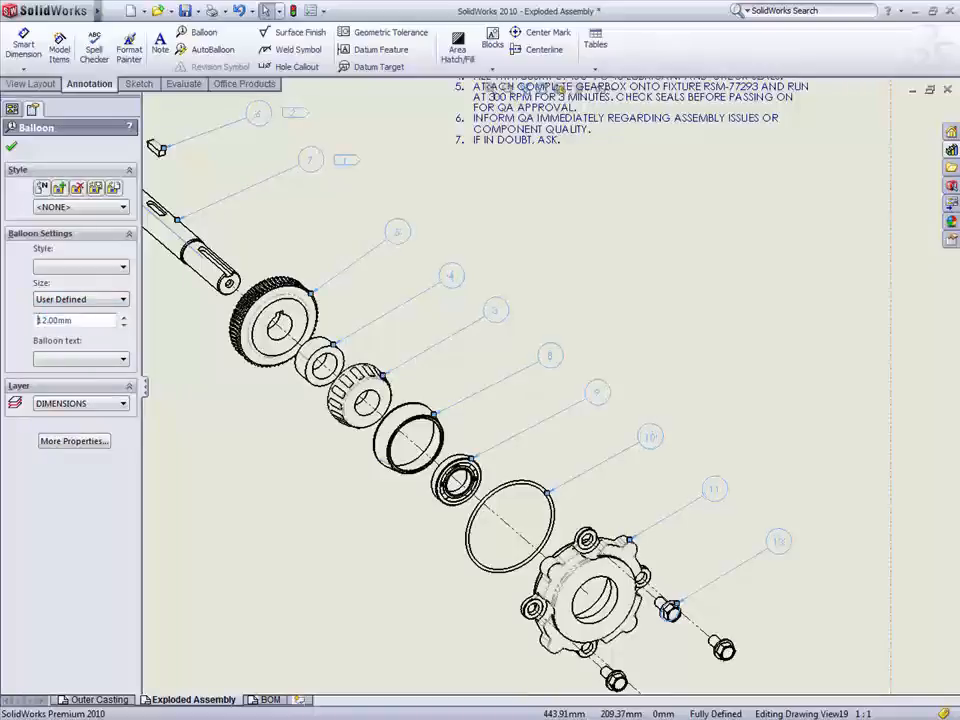
pyautogui.press('Escape')
# Show the quantity to the right of balloons 4 and 3, with denotation X for balloon 4 and TIMES for balloon 3.
pyautogui.click(450, 279)
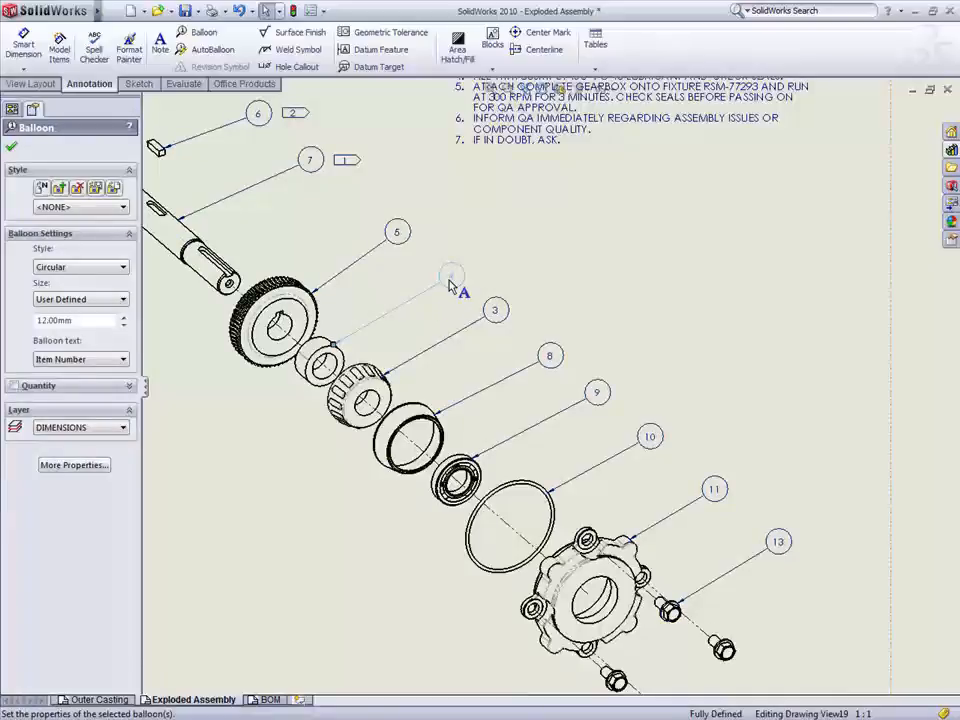
pyautogui.click(14, 388)
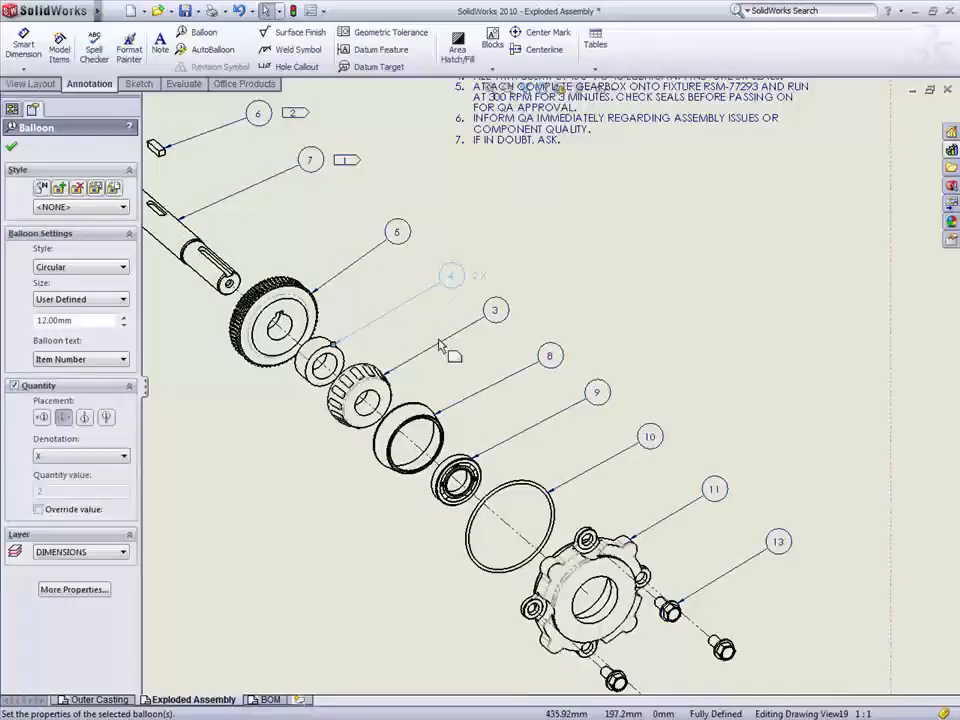
pyautogui.click(494, 316)
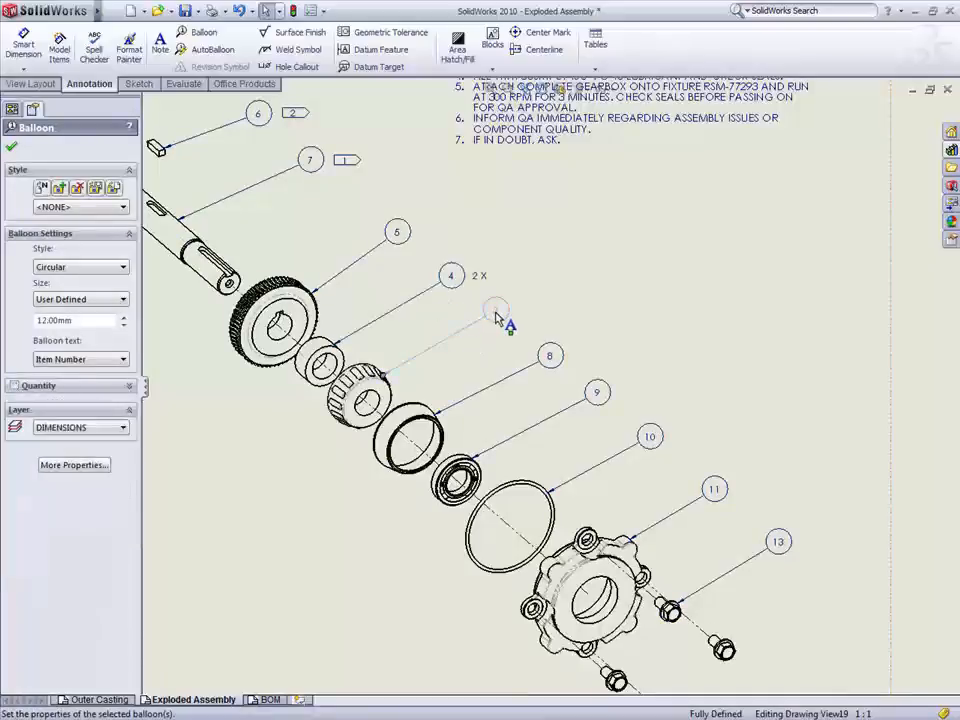
pyautogui.click(14, 387)
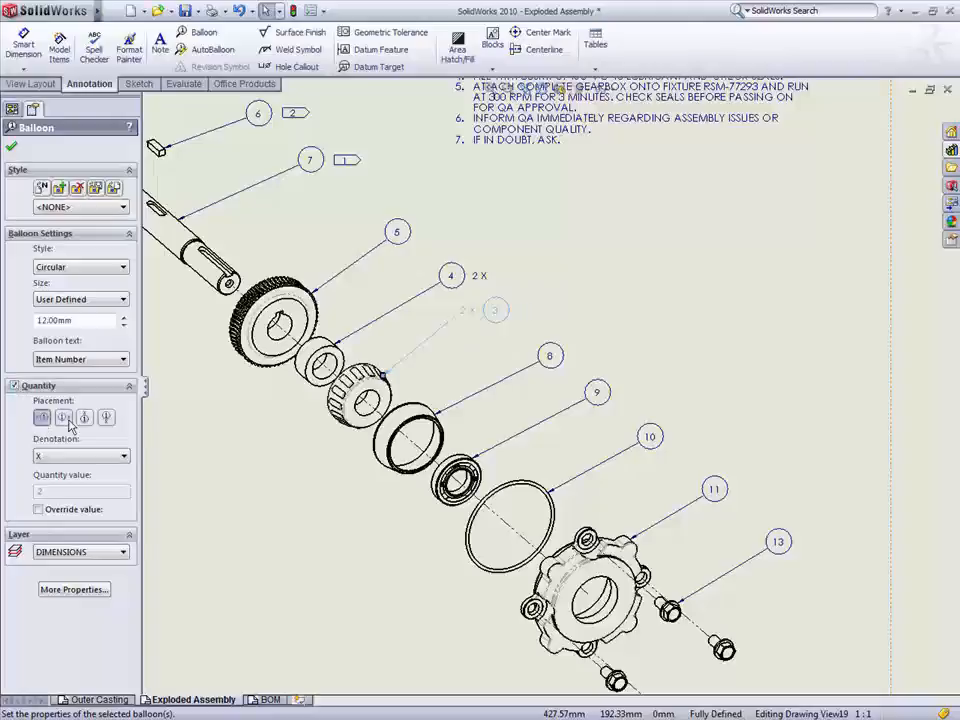
pyautogui.click(78, 459)
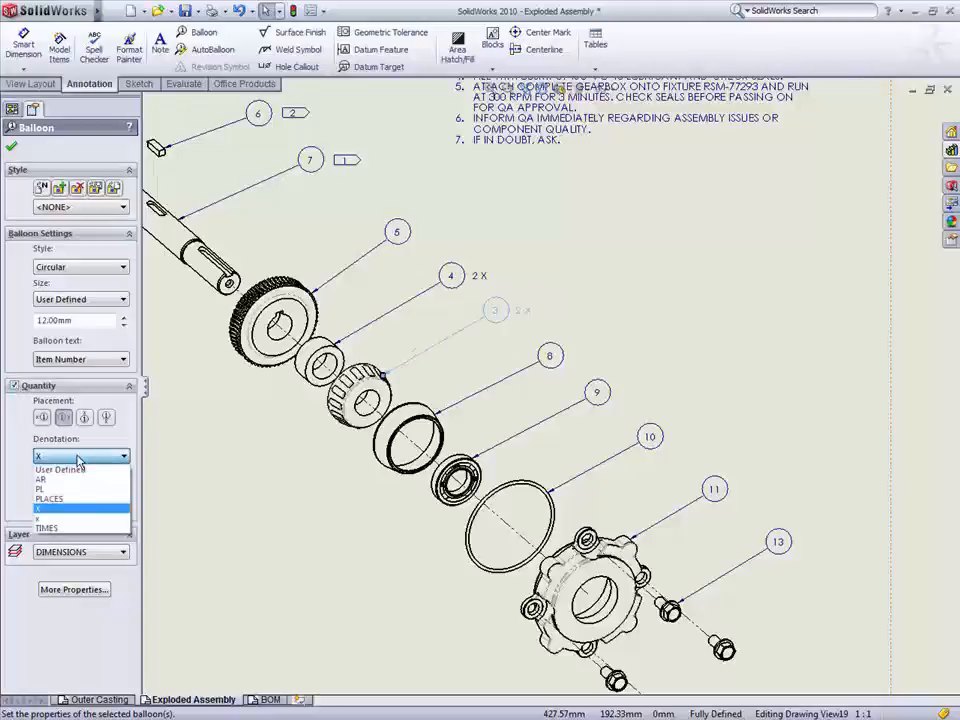
pyautogui.click(77, 522)
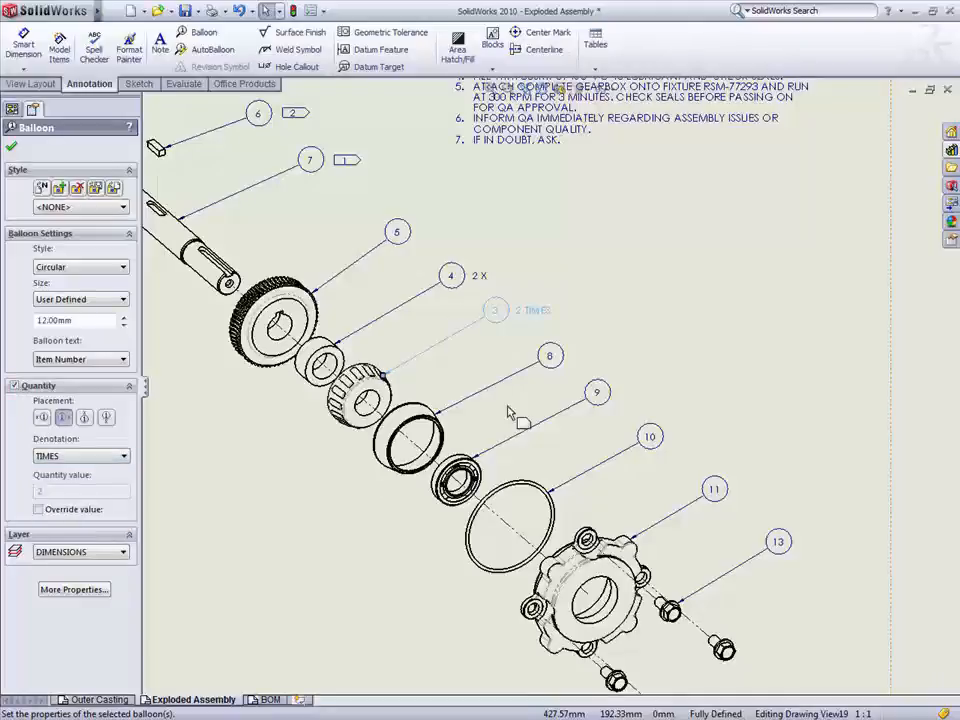
# Show the quantity to the right of balloon 8 with the PLACES denotation, and finish editing the balloon.
pyautogui.click(553, 360)
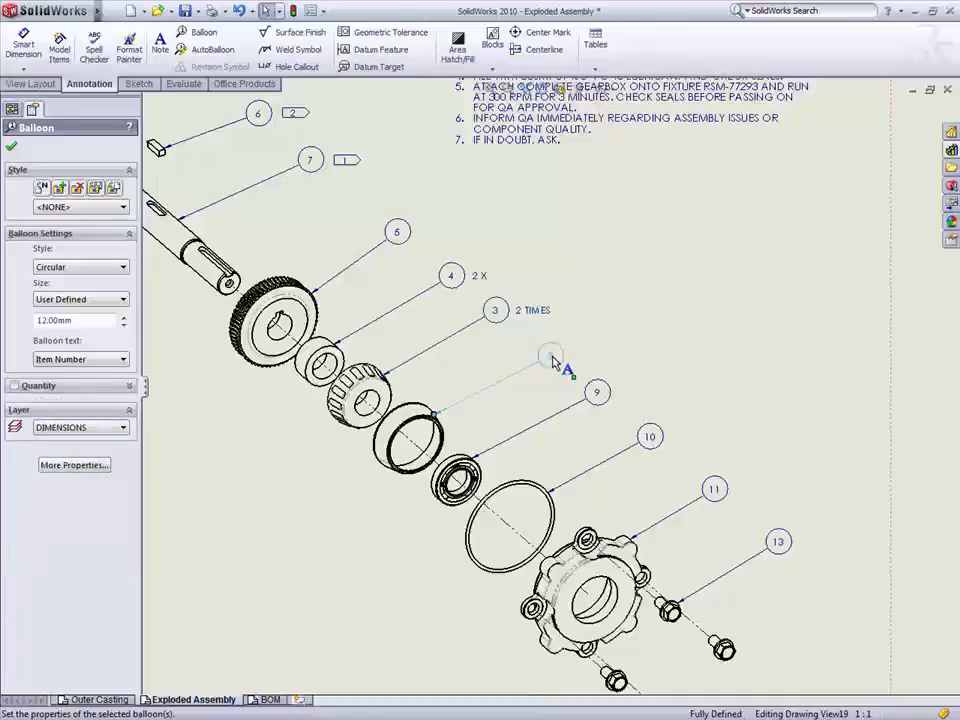
pyautogui.click(14, 386)
pyautogui.click(95, 456)
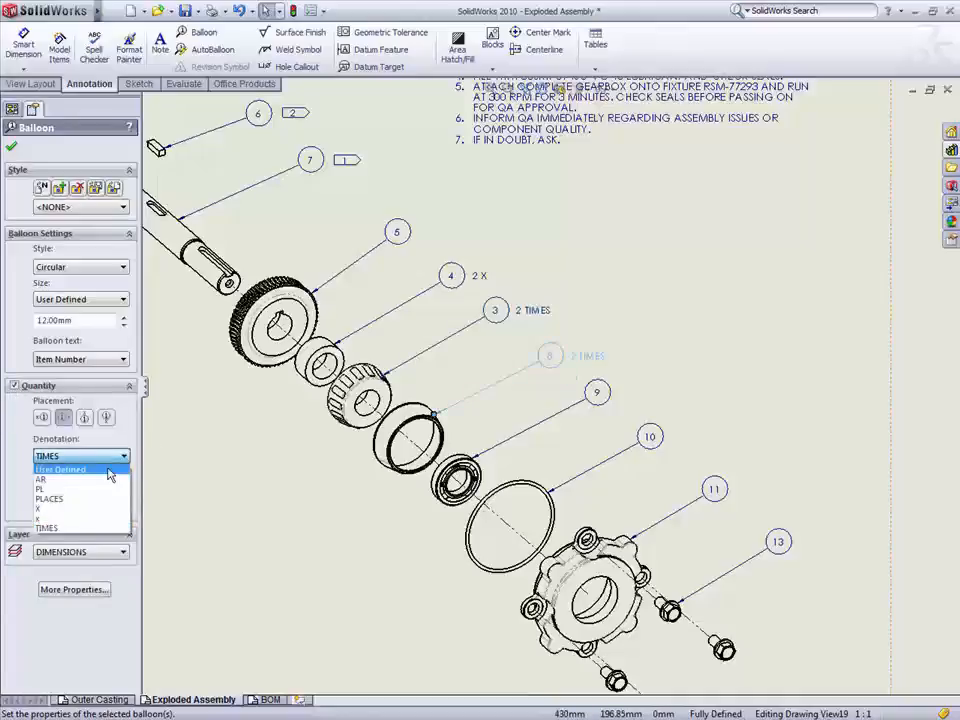
pyautogui.click(107, 499)
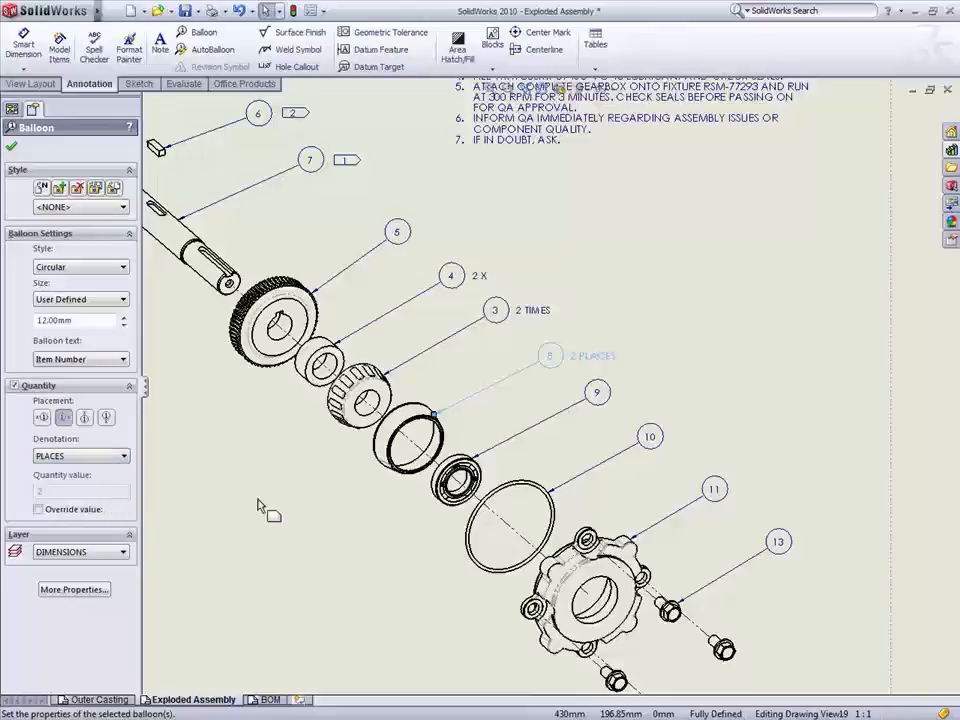
pyautogui.click(287, 500)
pyautogui.press('Escape')
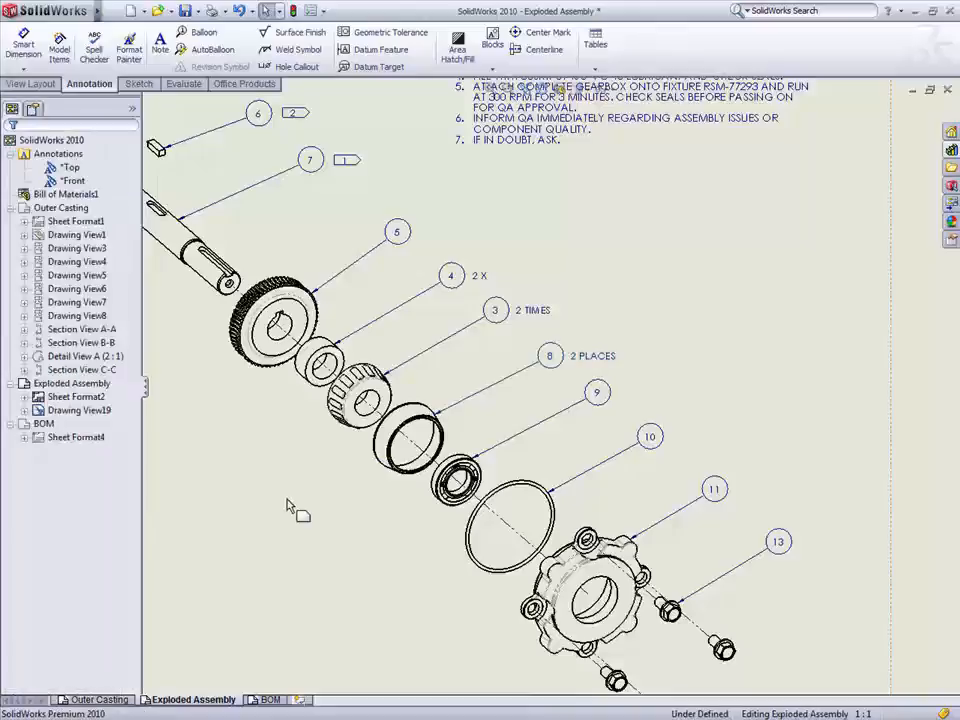
# Move the bill of materials table from the Exploded Assembly sheet to the BOM sheet and position it within the sheet borders.
pyautogui.press('f')
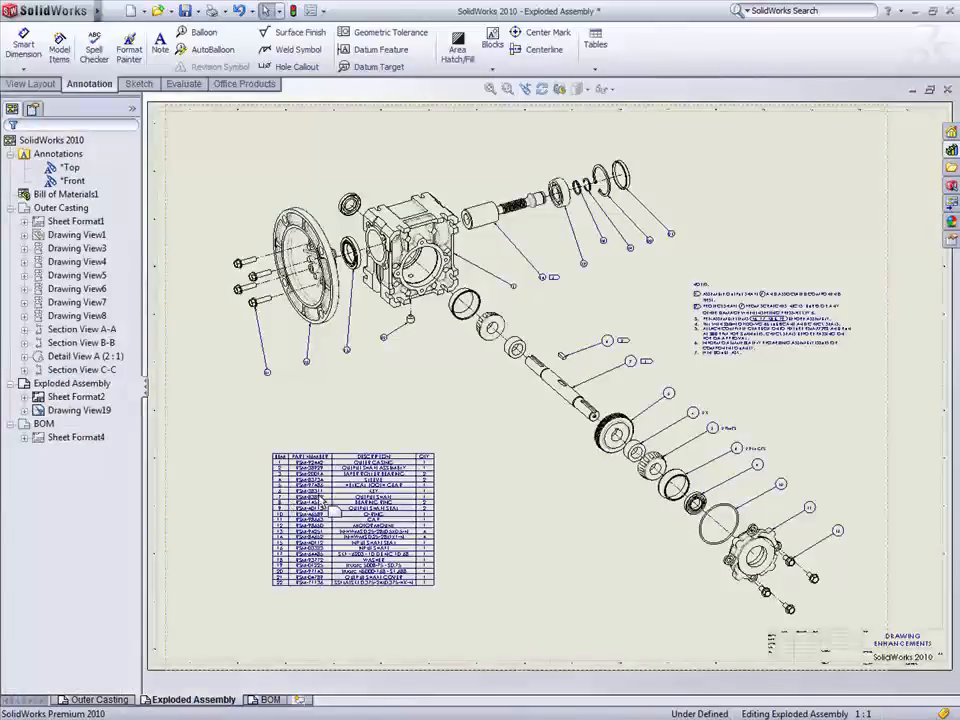
pyautogui.click(562, 397)
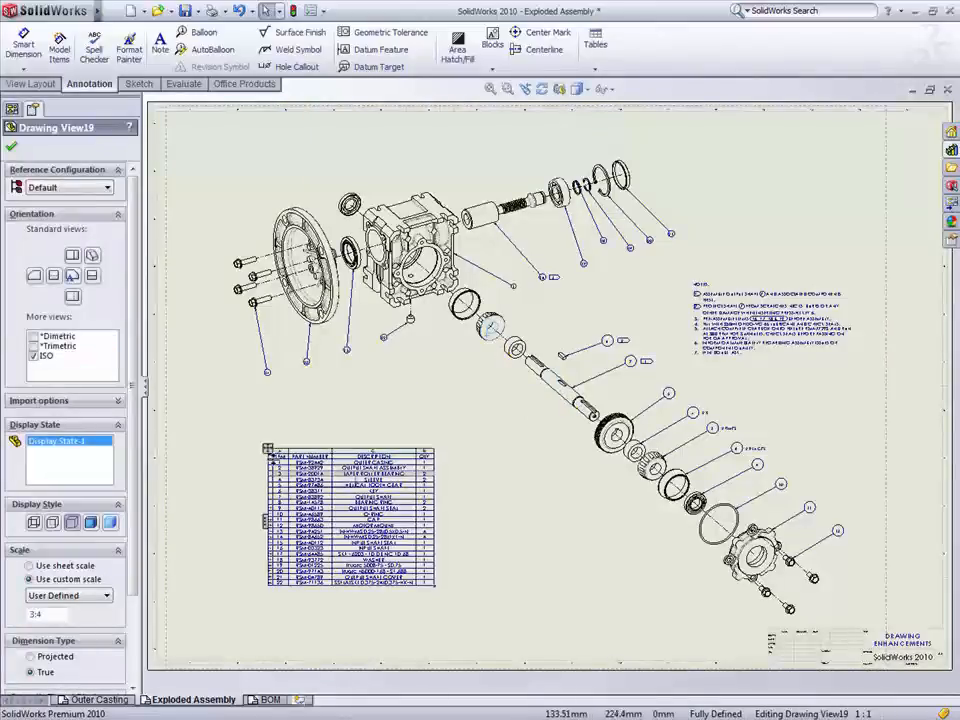
pyautogui.click(266, 461)
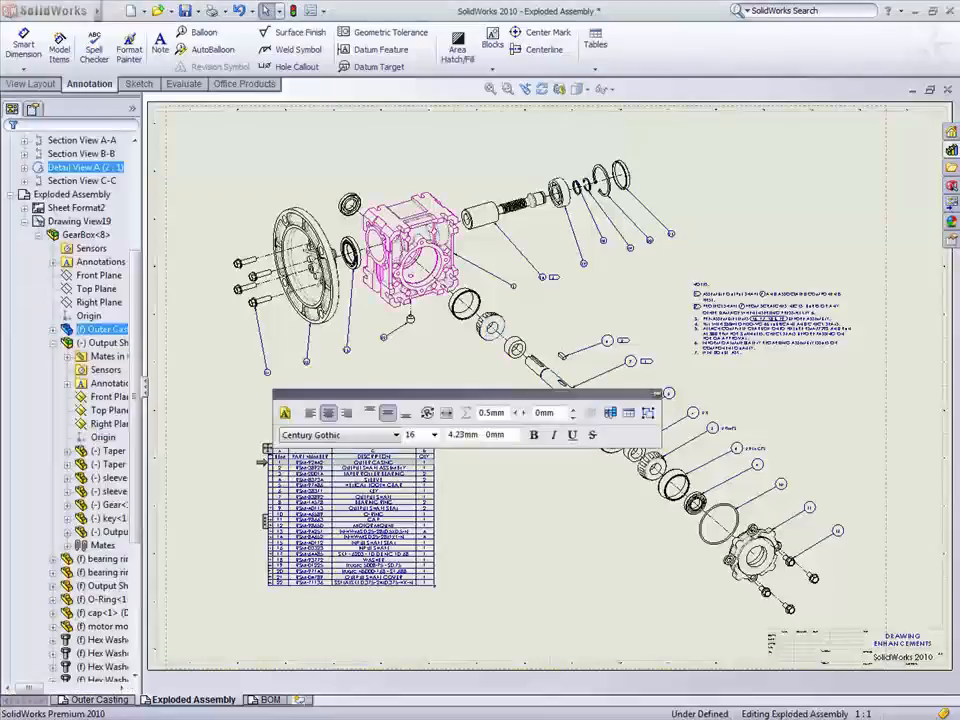
pyautogui.click(222, 424)
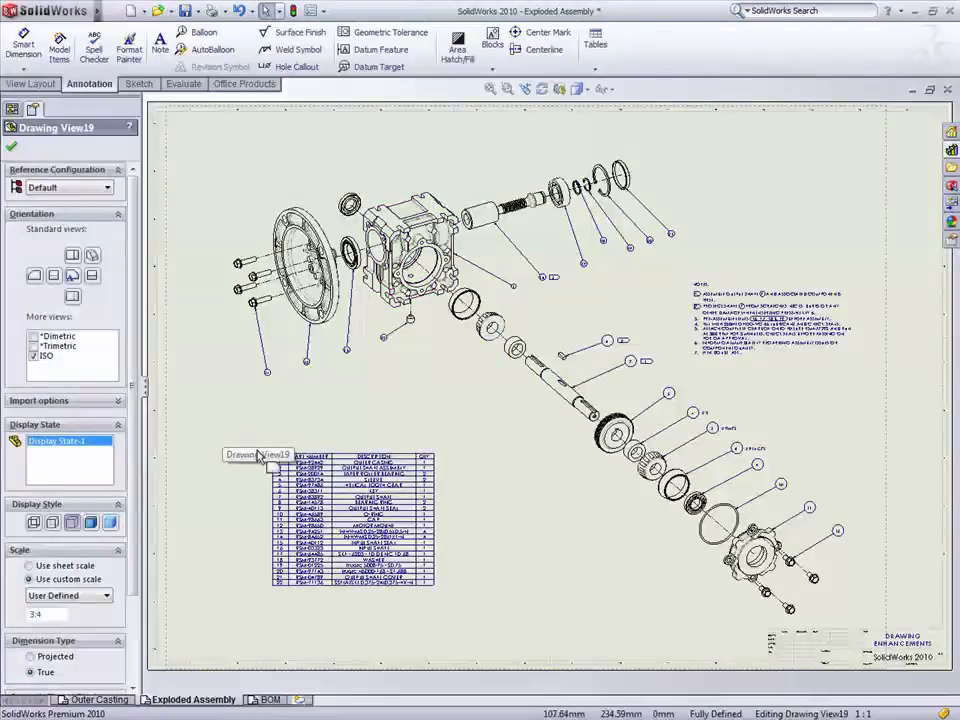
pyautogui.moveTo(270, 462); pyautogui.dragTo(268, 700)
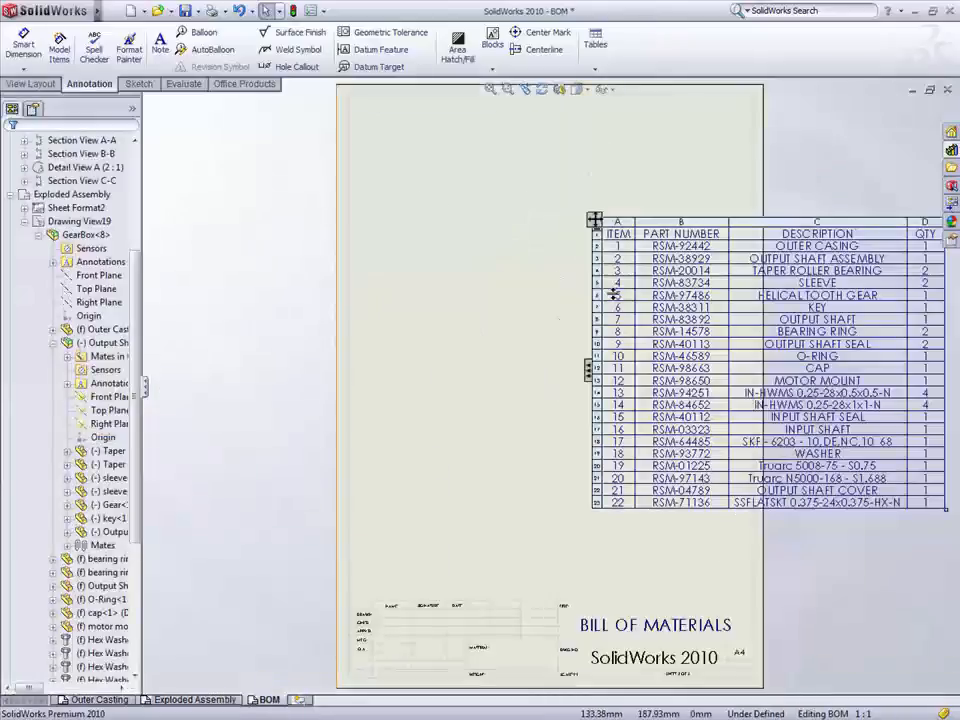
pyautogui.moveTo(594, 220); pyautogui.dragTo(383, 188)
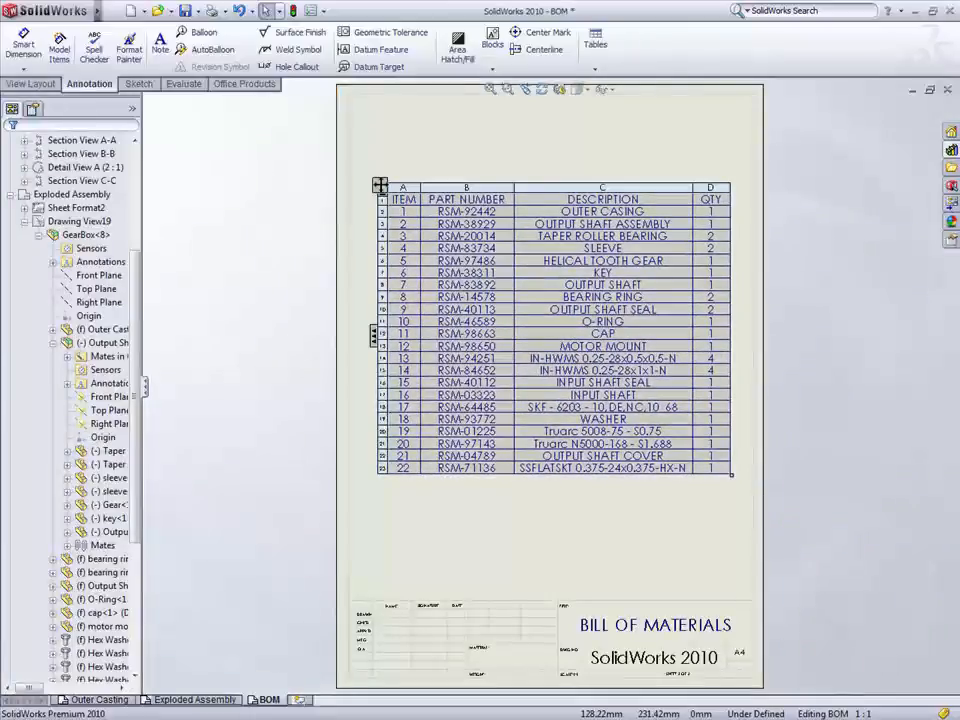
# Expand the table's assembly structure and exclude the bearing ring, item 8, from the bill of materials.
pyautogui.click(373, 336)
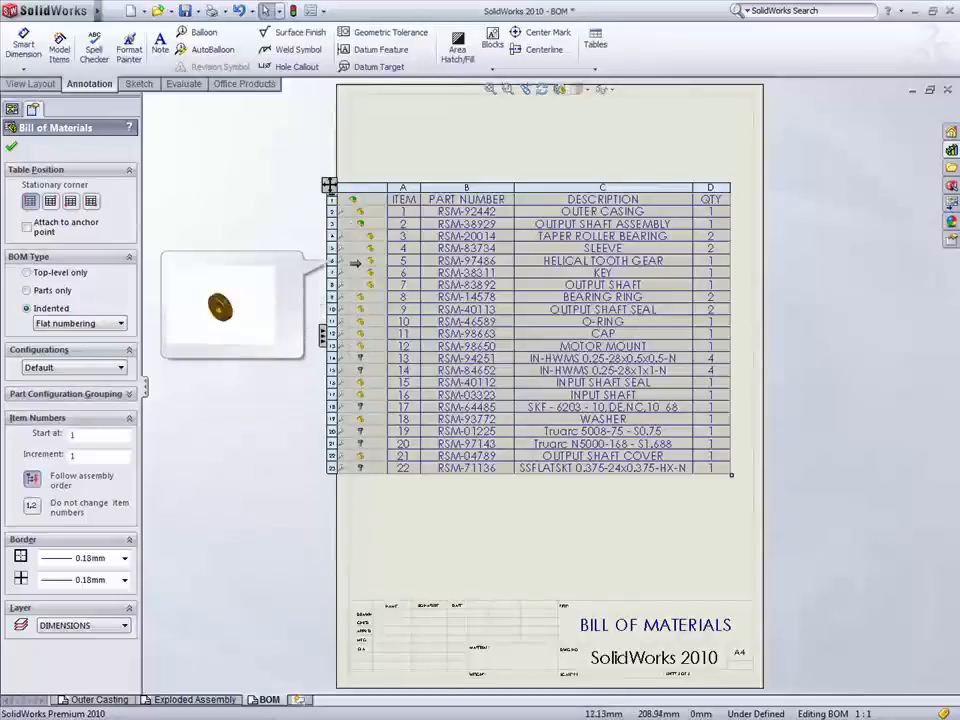
pyautogui.scroll(-5, 368, 270)
pyautogui.scroll(-4, 441, 331)
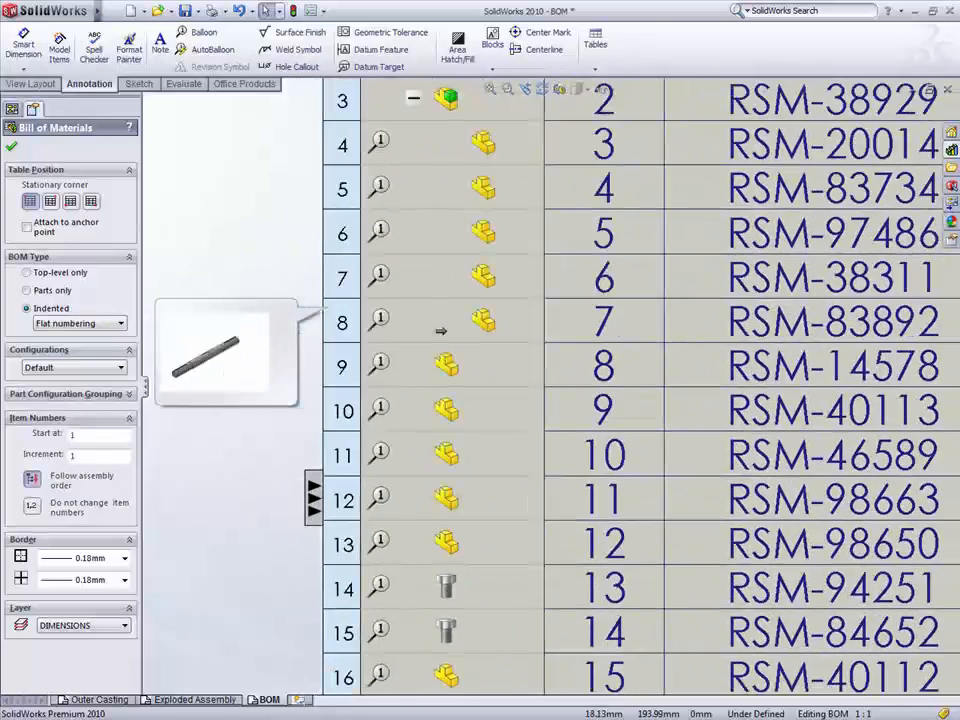
pyautogui.click(440, 365)
pyautogui.rightClick(445, 369)
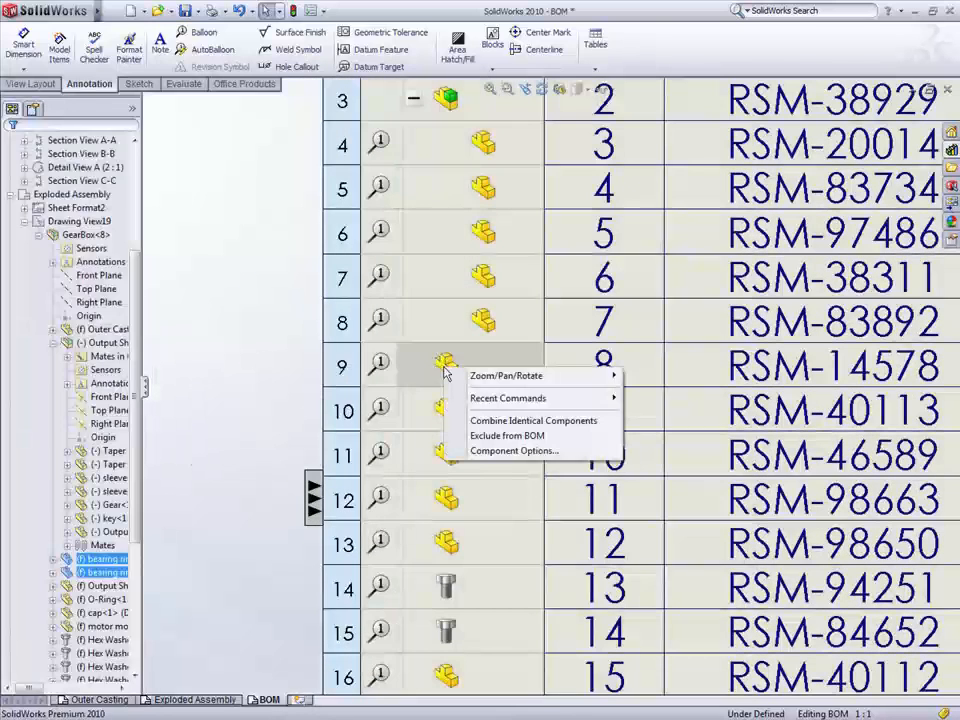
pyautogui.click(531, 437)
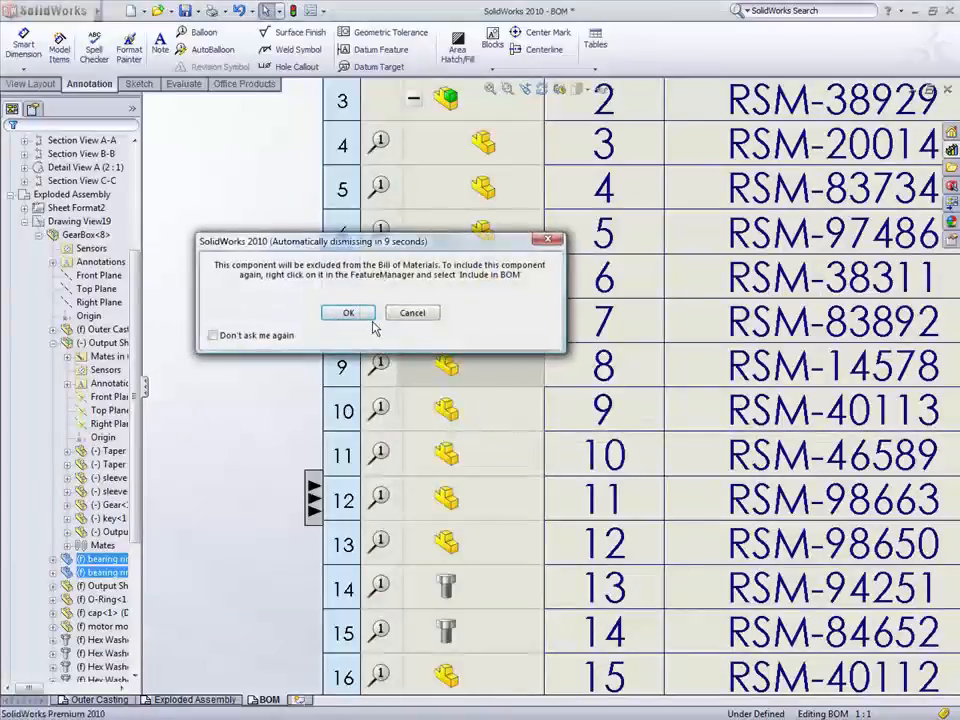
pyautogui.click(369, 316)
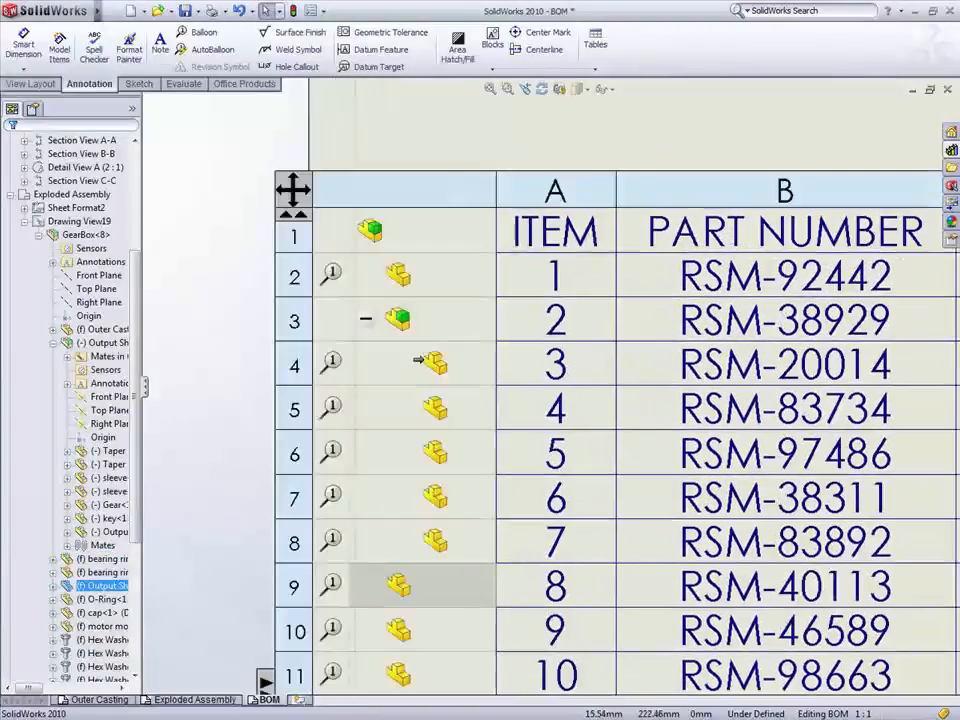
# Dissolve the Output Shaft Assembly, item 2, in the bill of materials and collapse the assembly structure column.
pyautogui.rightClick(405, 320)
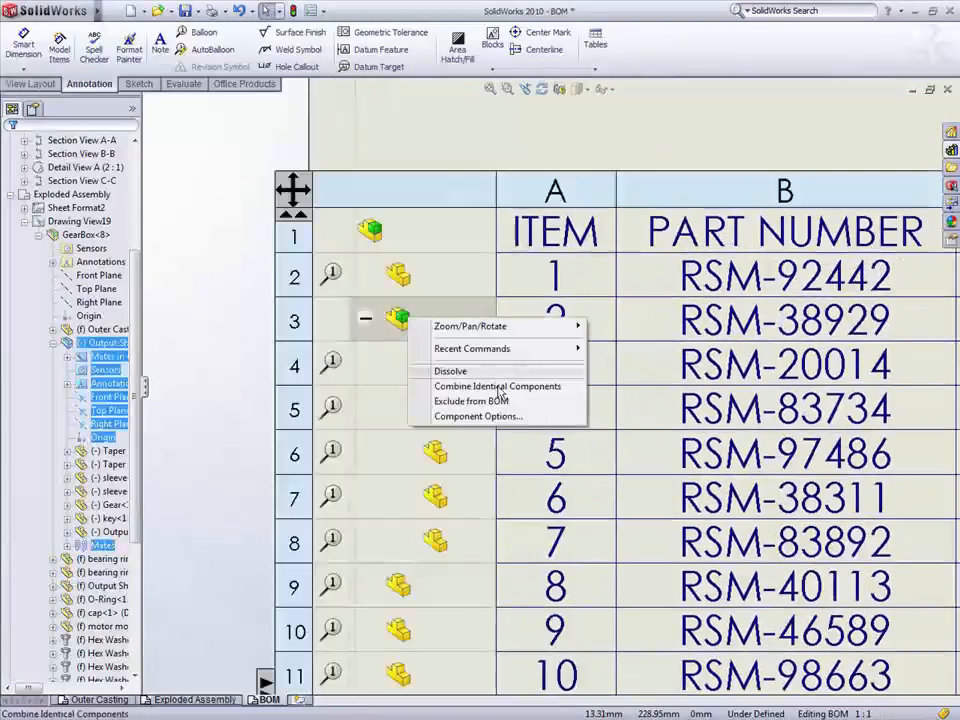
pyautogui.click(480, 416)
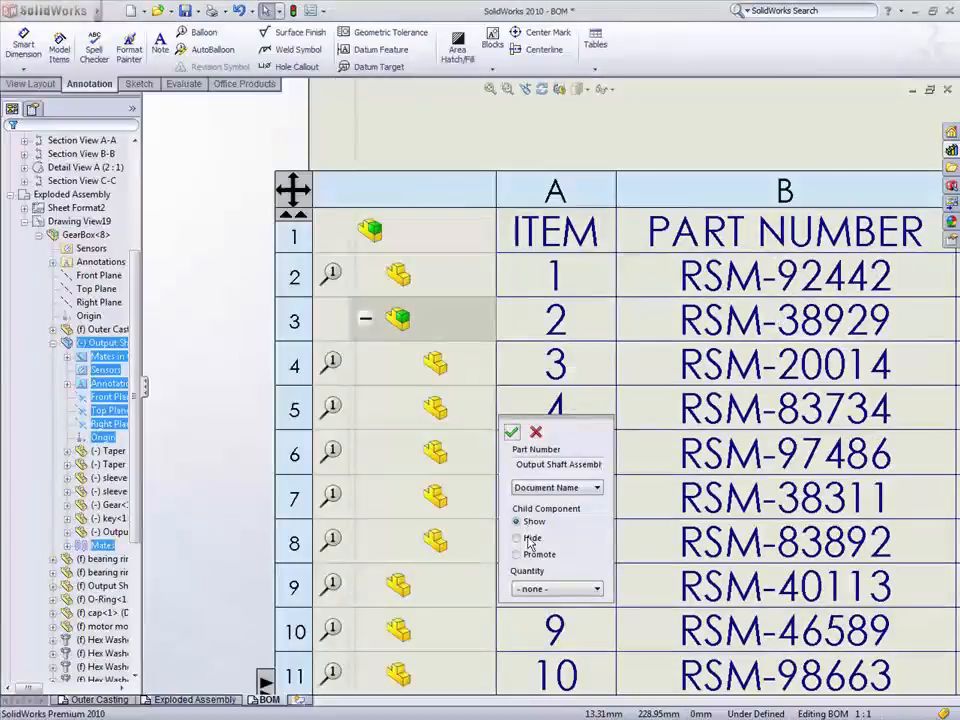
pyautogui.click(512, 433)
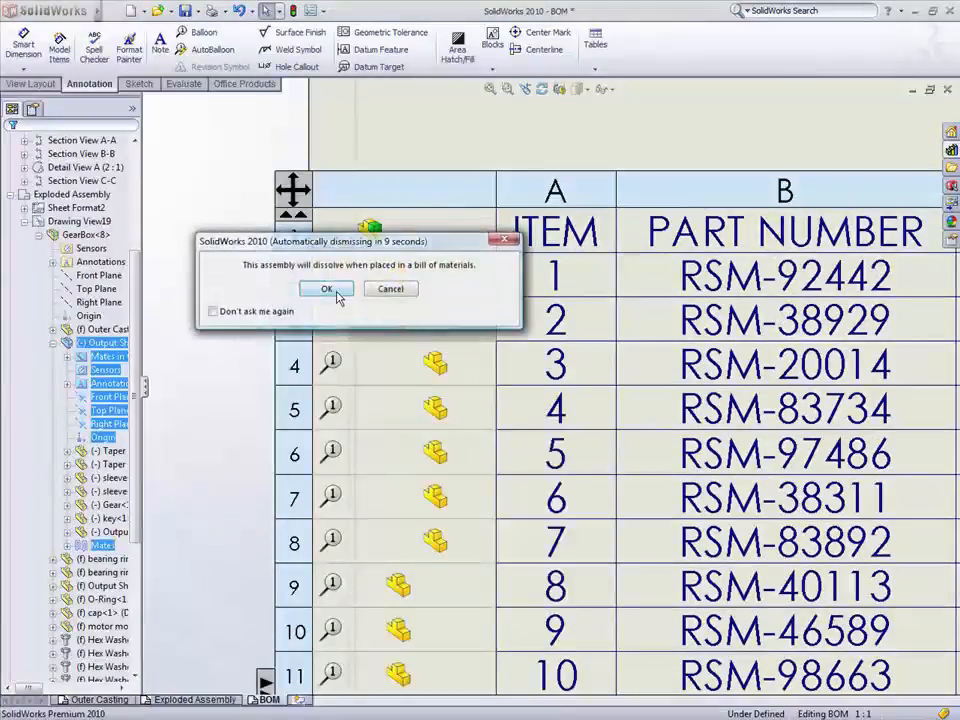
pyautogui.click(328, 287)
pyautogui.moveTo(330, 291)
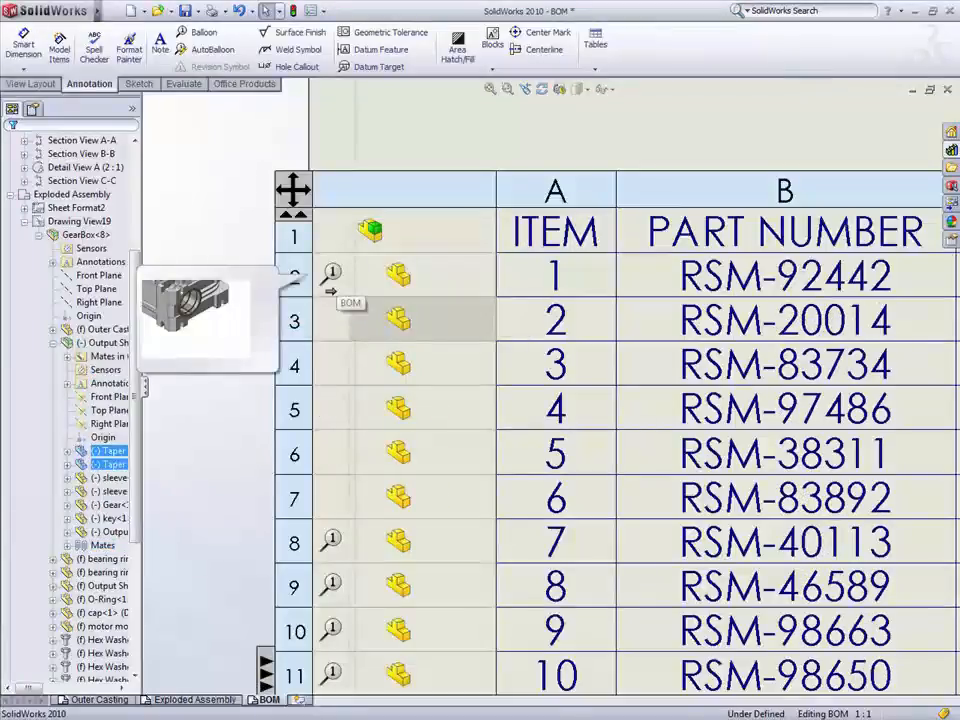
pyautogui.moveTo(457, 395)
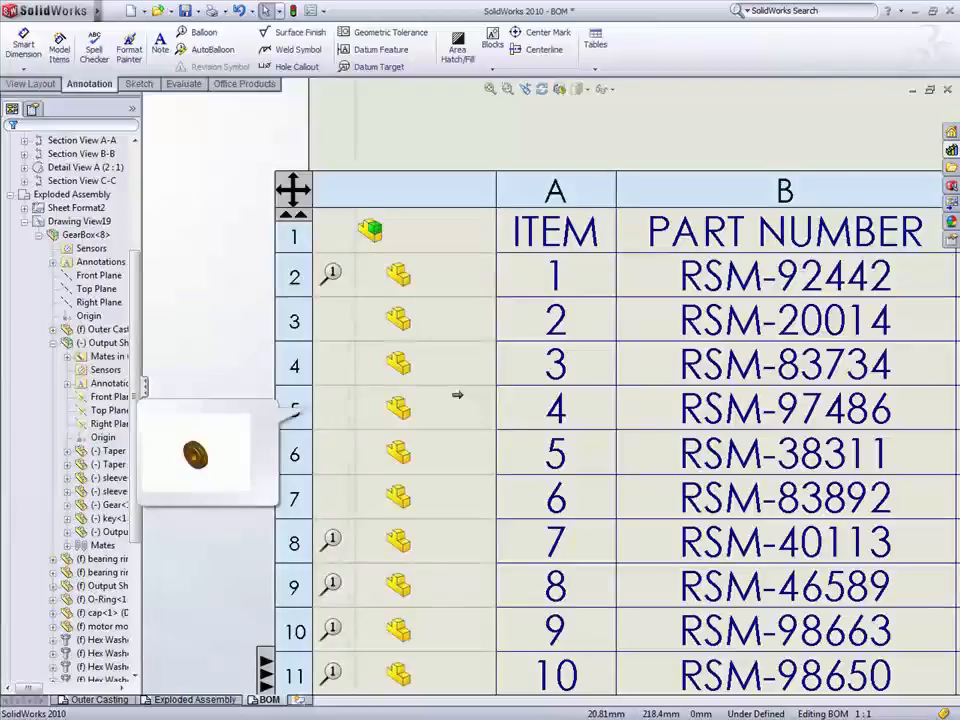
pyautogui.press('f')
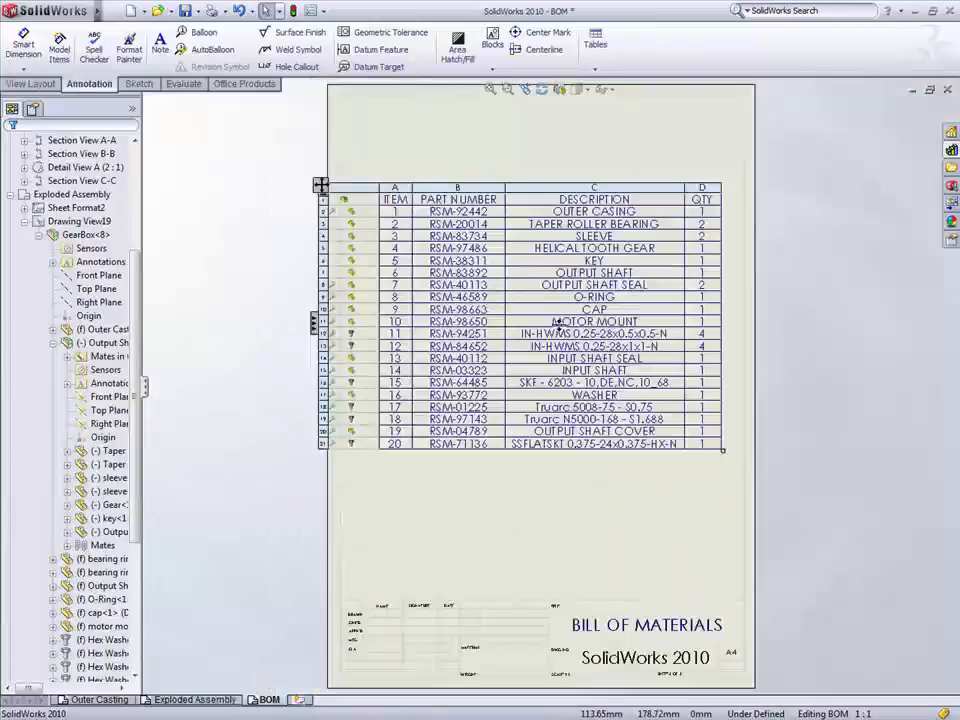
pyautogui.click(314, 325)
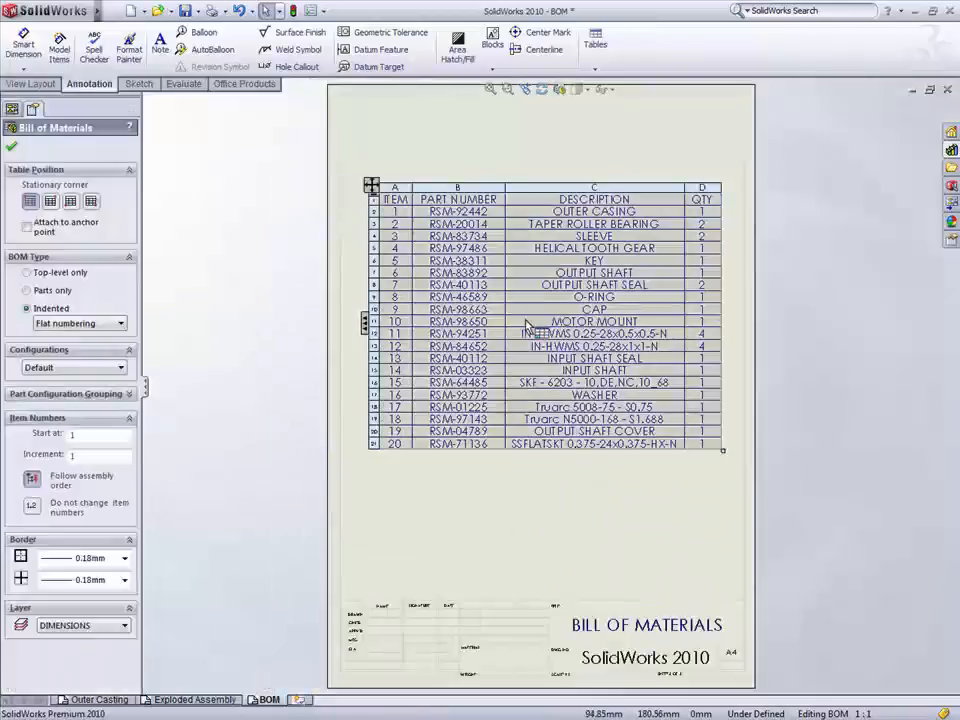
# Change the description of item 9 in the bill of materials to END CAP.
pyautogui.click(581, 314)
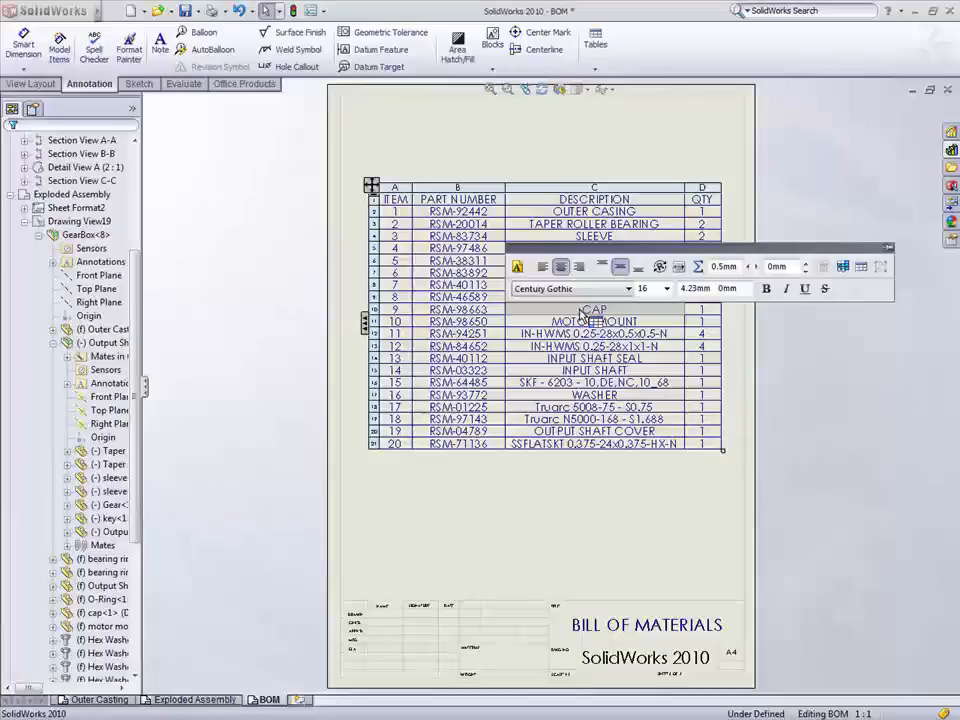
pyautogui.doubleClick(581, 313)
pyautogui.click(618, 333)
pyautogui.write('END C')
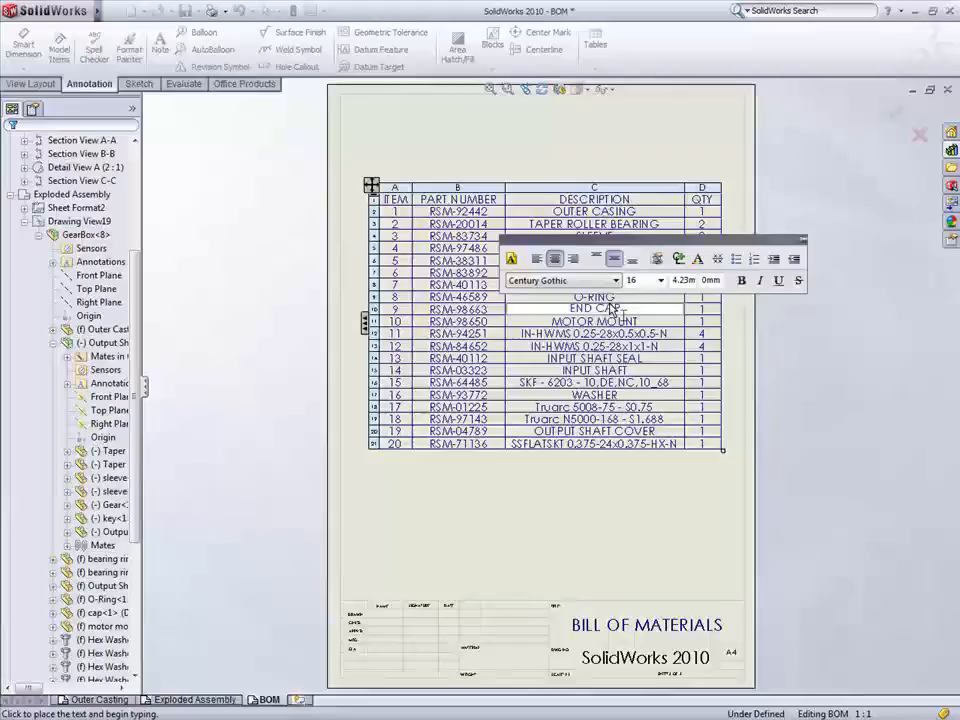
pyautogui.press('Return')
pyautogui.press('Return')
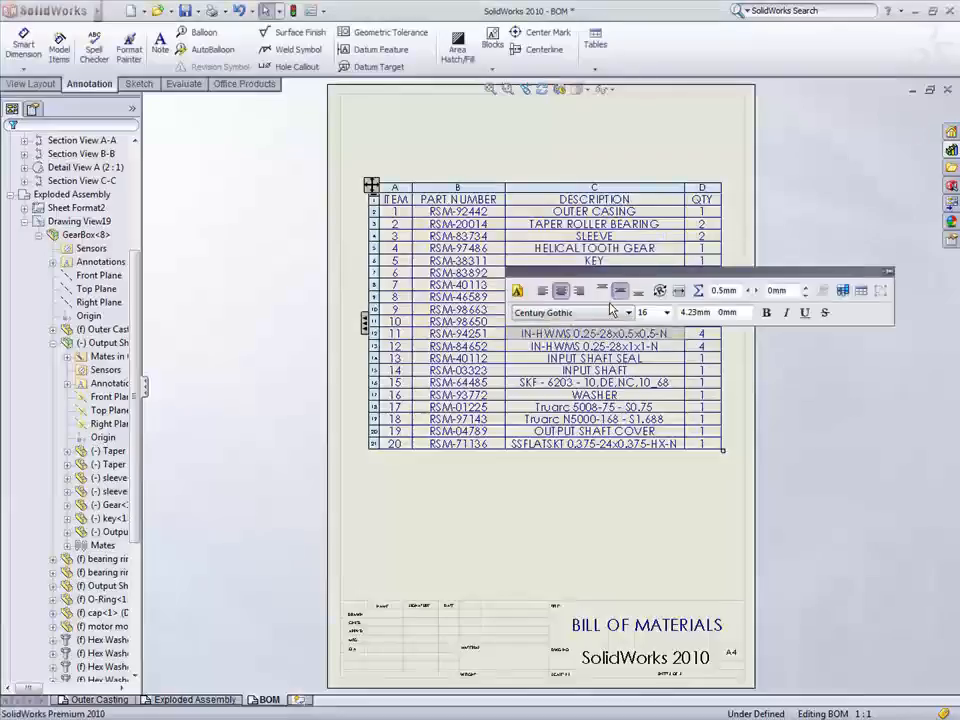
# Step through the description, quantity and part number cells around items 10 and 11 in the bill of materials, and leave the table.
pyautogui.press('Up')
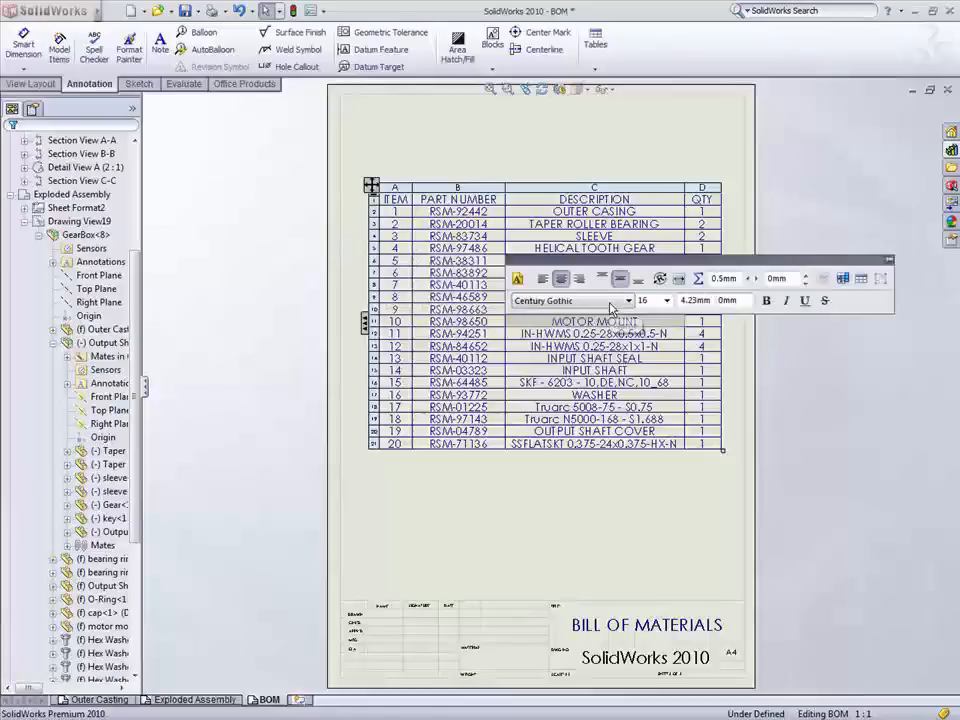
pyautogui.press('Down')
pyautogui.press('Right')
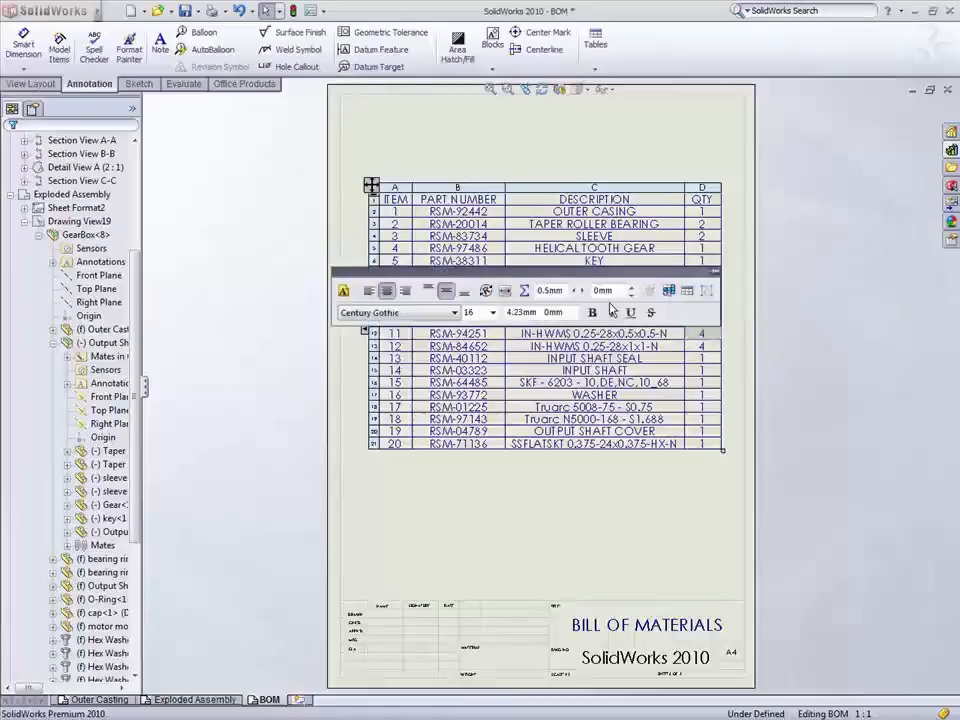
pyautogui.press('Down')
pyautogui.press('Up')
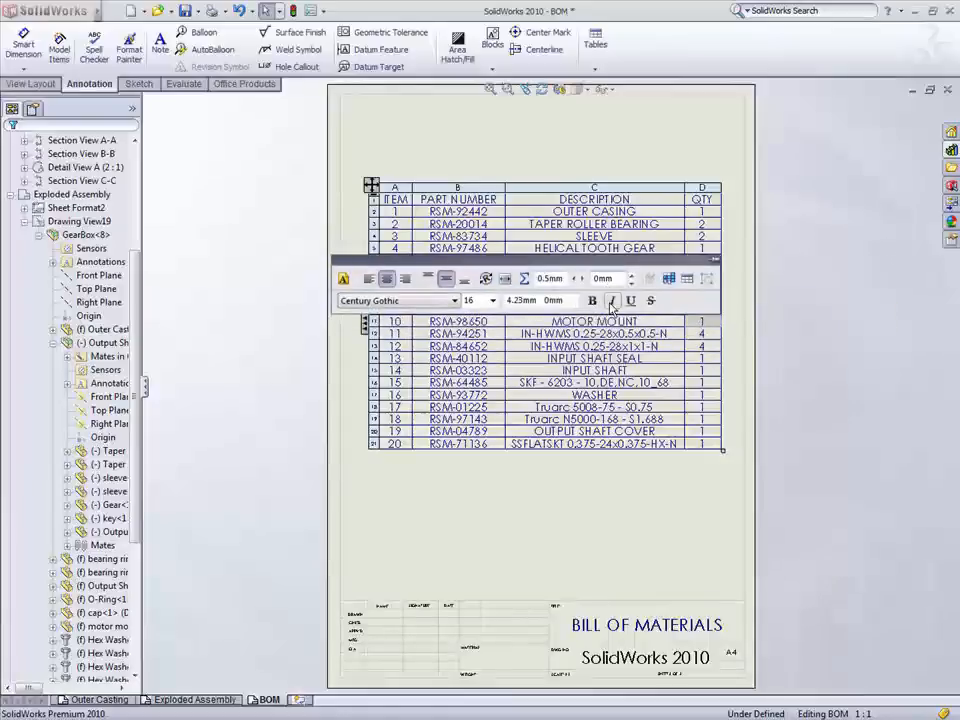
pyautogui.press('Up')
pyautogui.press('Left')
pyautogui.press('Left')
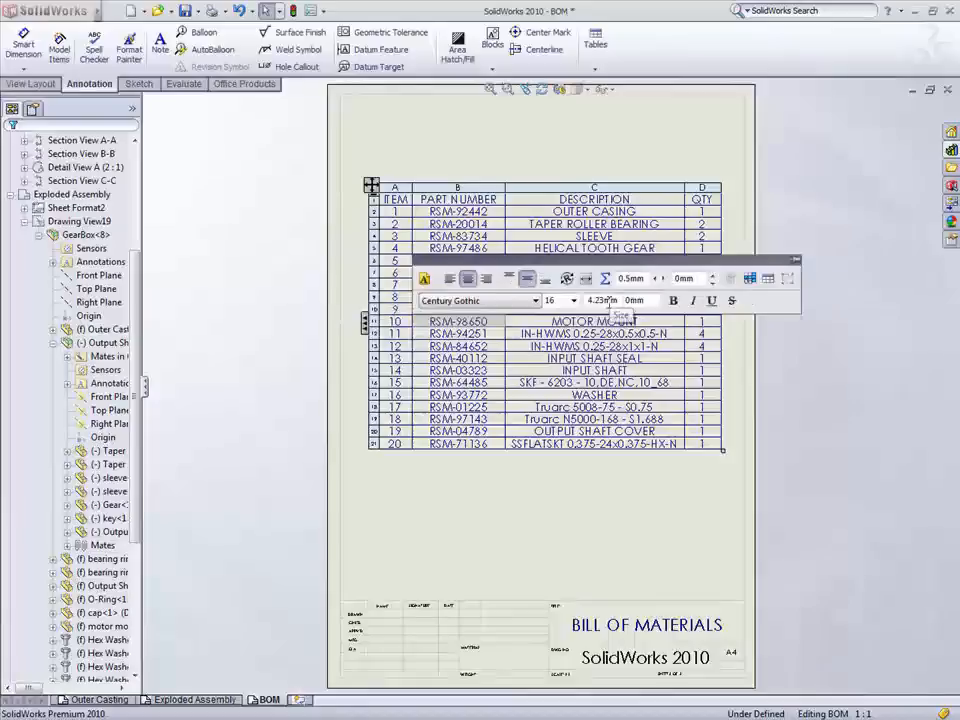
pyautogui.click(590, 514)
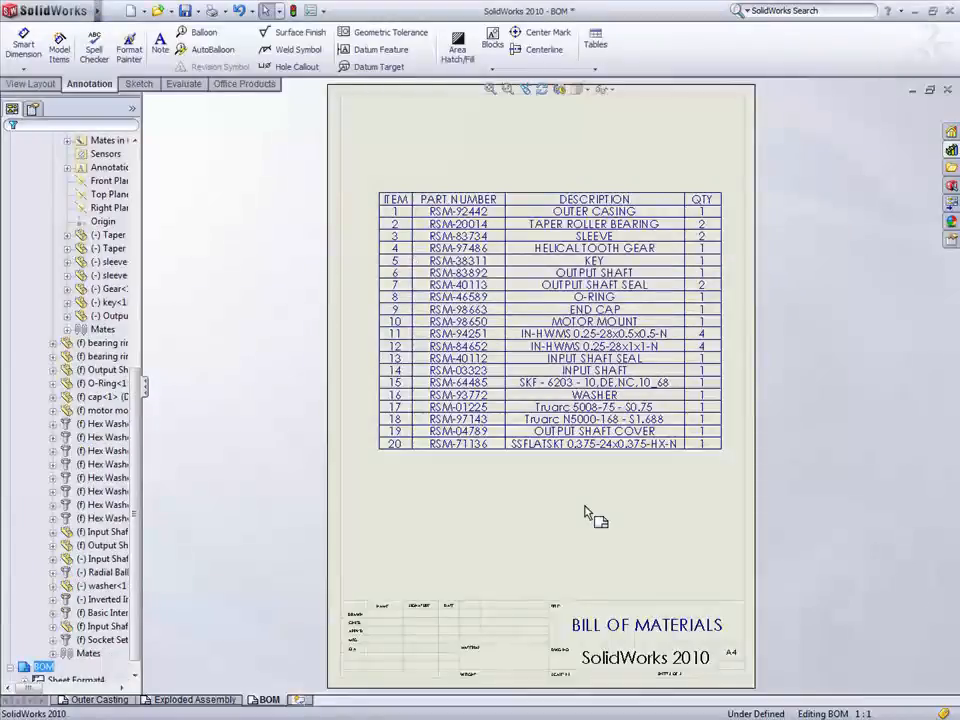
# Run a BOM comparison with GearBox.SLDASM as the reference document and SolidWorks 2010 - BOM as the modified document.
pyautogui.moveTo(77, 14)
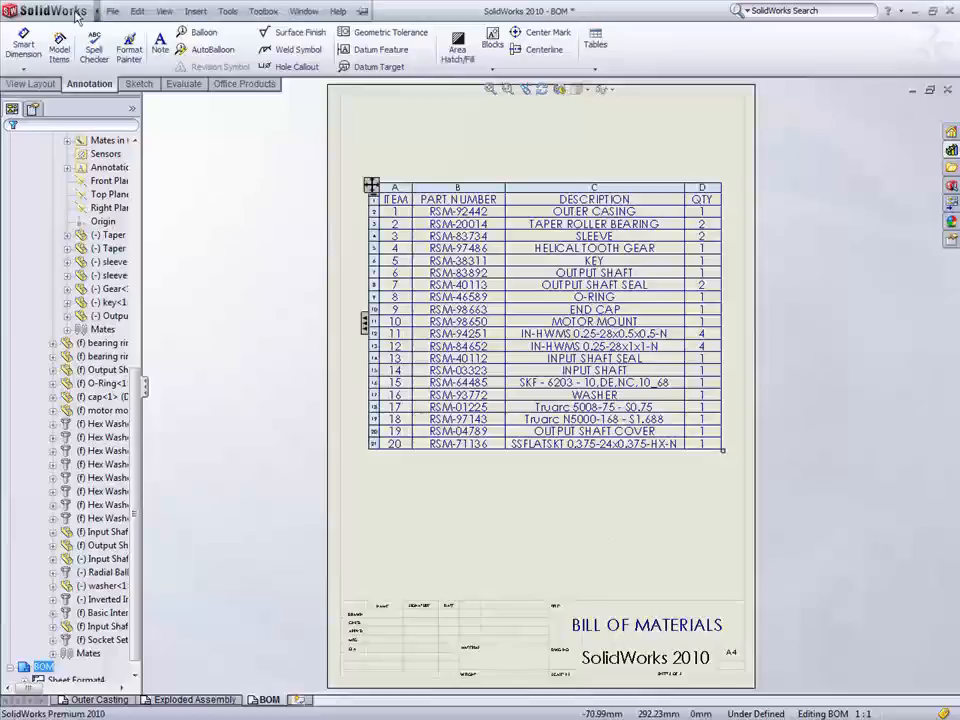
pyautogui.click(226, 13)
pyautogui.moveTo(258, 106)
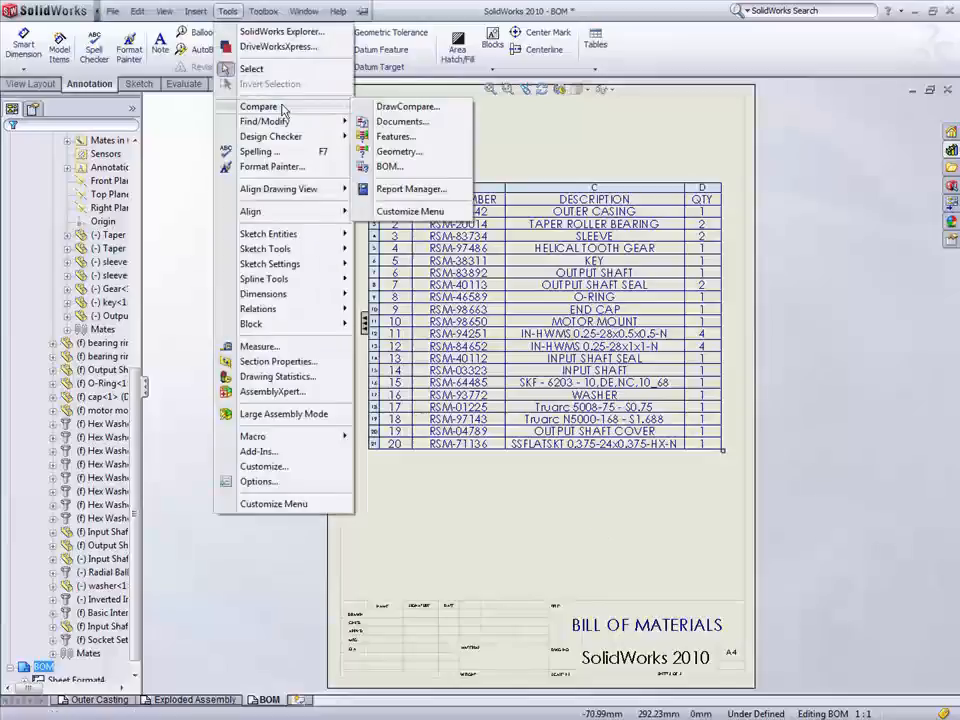
pyautogui.click(390, 166)
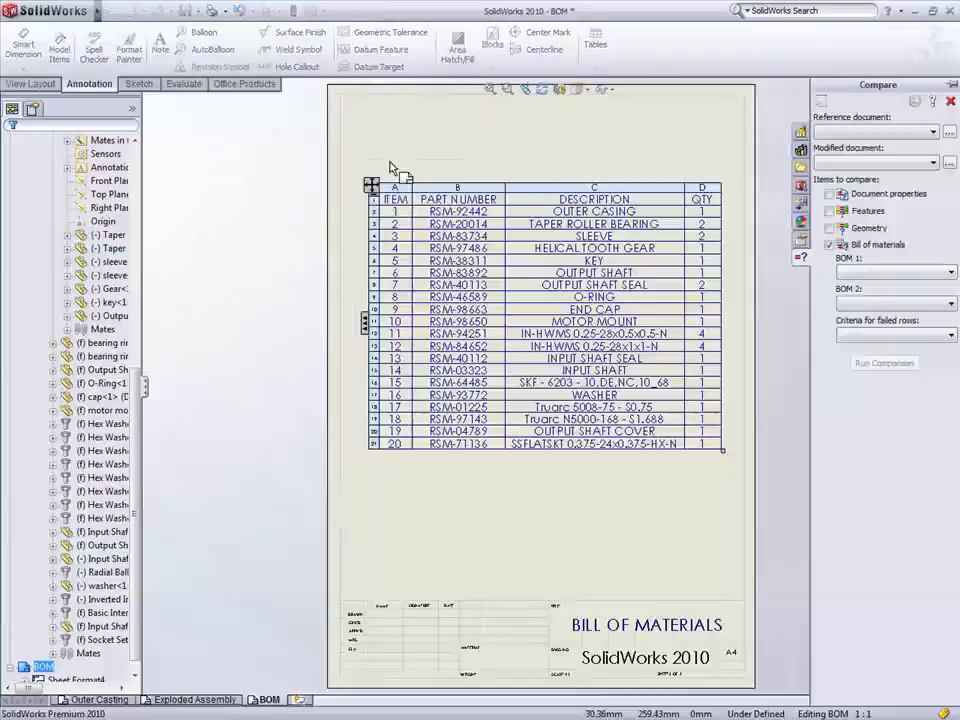
pyautogui.click(953, 86)
pyautogui.click(936, 132)
pyautogui.click(930, 141)
pyautogui.click(934, 162)
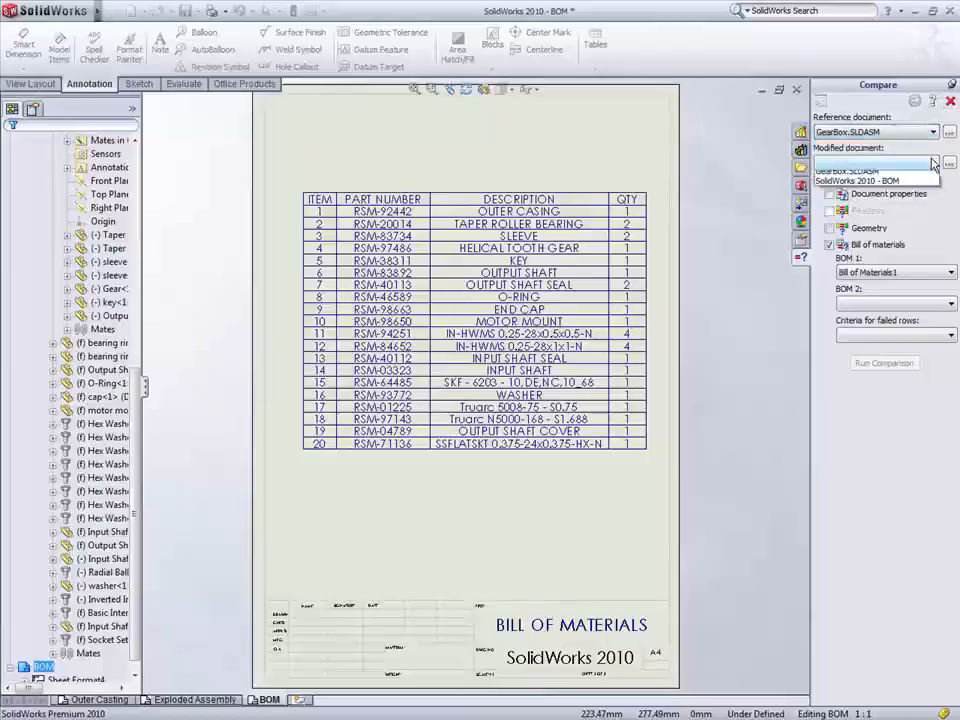
pyautogui.click(926, 185)
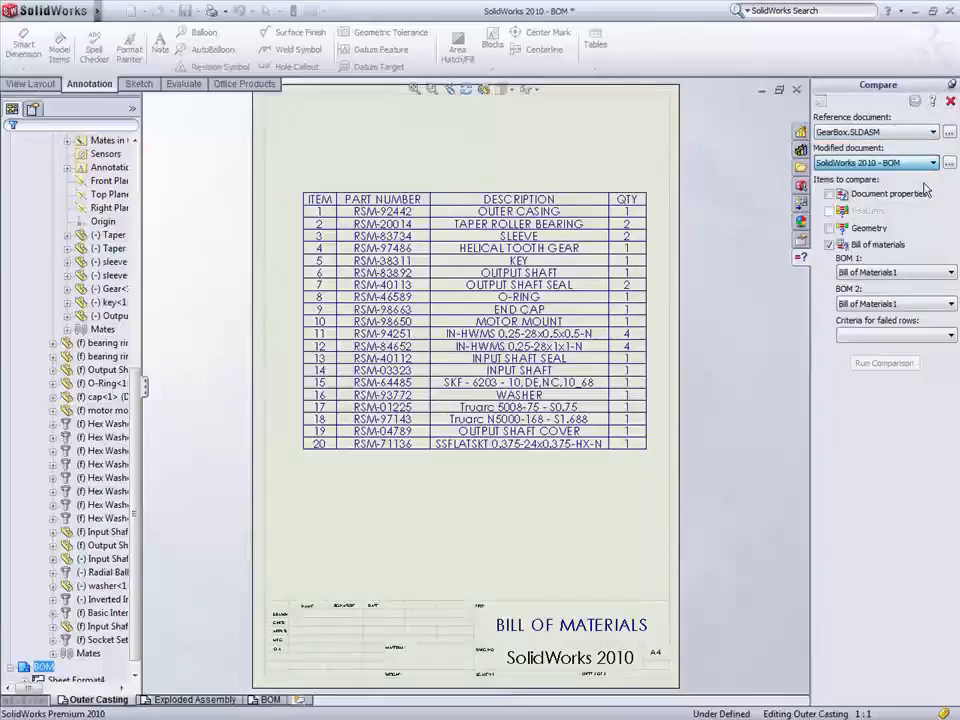
pyautogui.click(906, 365)
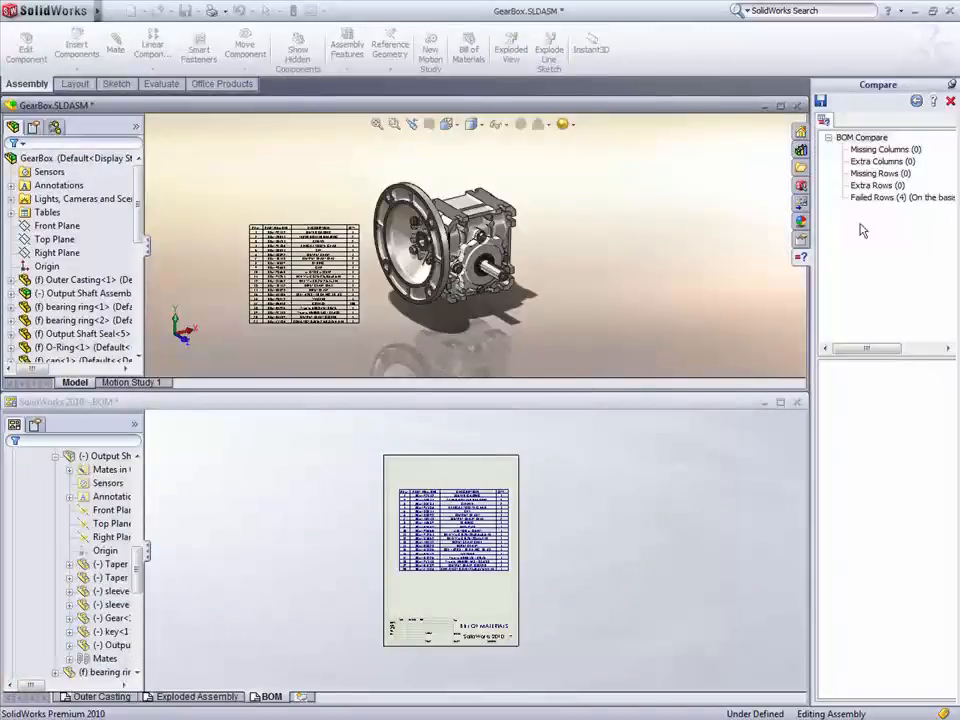
# Examine the failed rows of the BOM comparison, widening the results area and its description column.
pyautogui.click(864, 199)
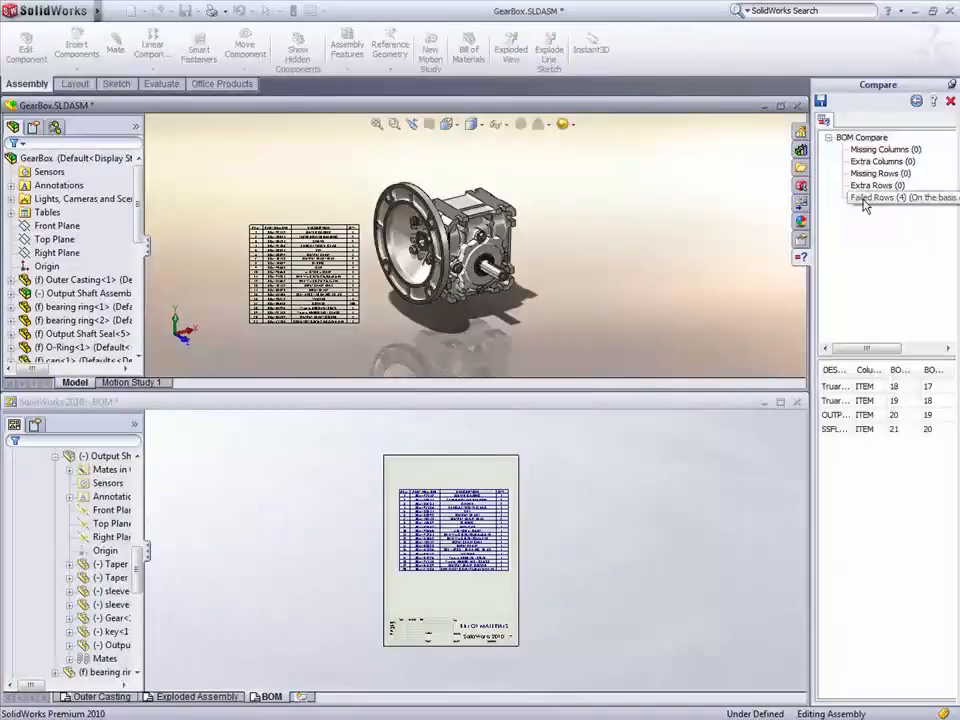
pyautogui.moveTo(810, 297); pyautogui.dragTo(720, 295)
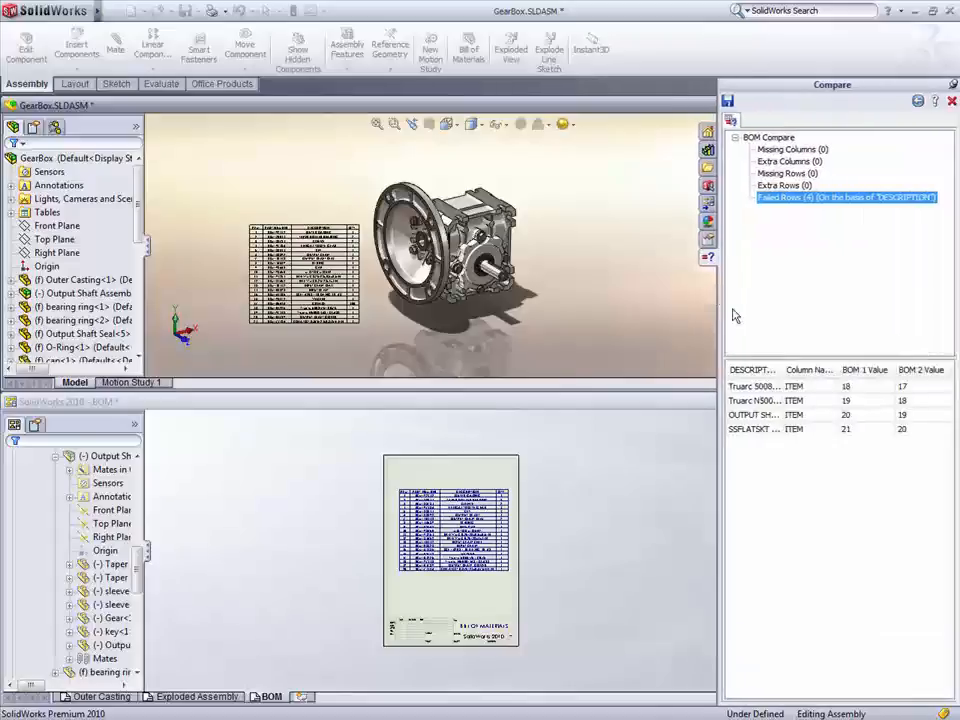
pyautogui.moveTo(786, 369); pyautogui.dragTo(813, 370)
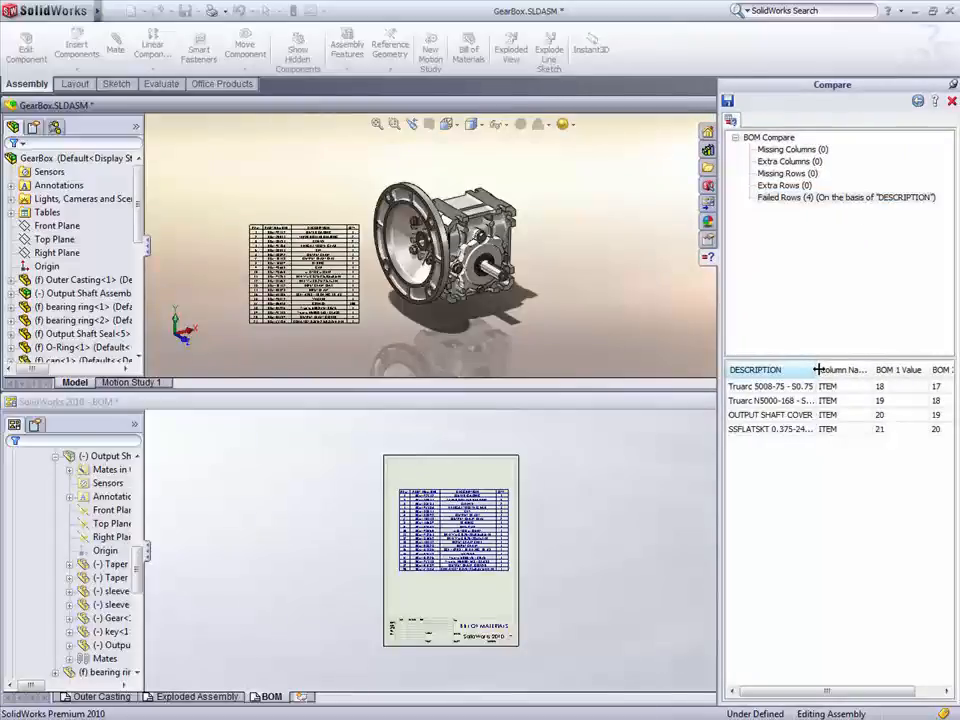
# Rerun the BOM comparison with ITEM as the criteria for failed rows, inspect the item 17 description difference, and close the comparison.
pyautogui.click(918, 102)
pyautogui.click(812, 335)
pyautogui.click(795, 349)
pyautogui.click(826, 364)
pyautogui.click(821, 198)
pyautogui.click(857, 415)
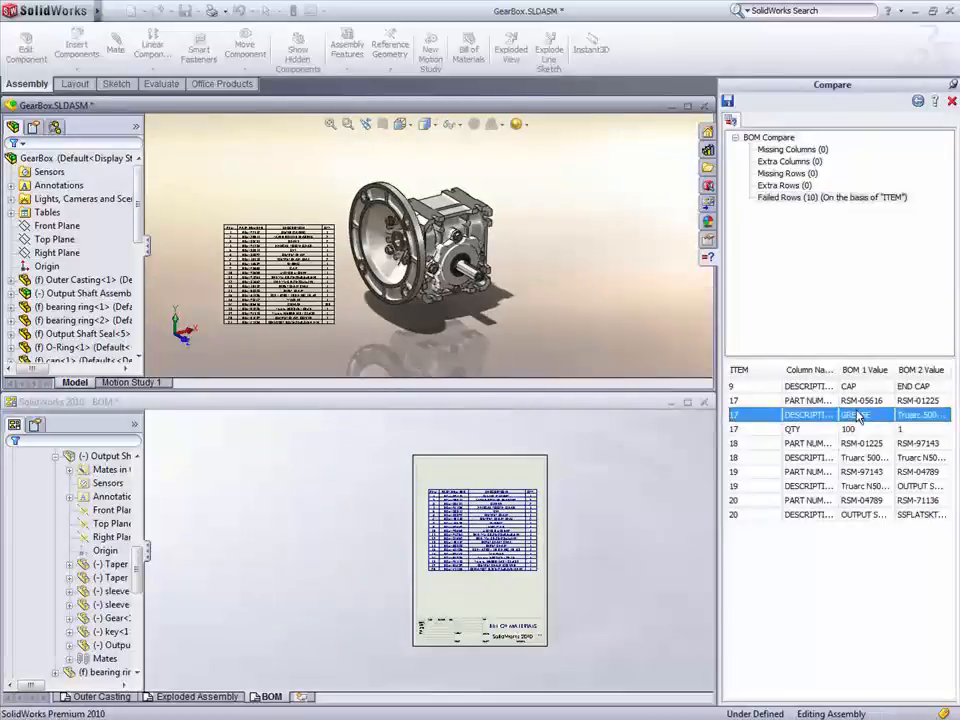
pyautogui.click(952, 102)
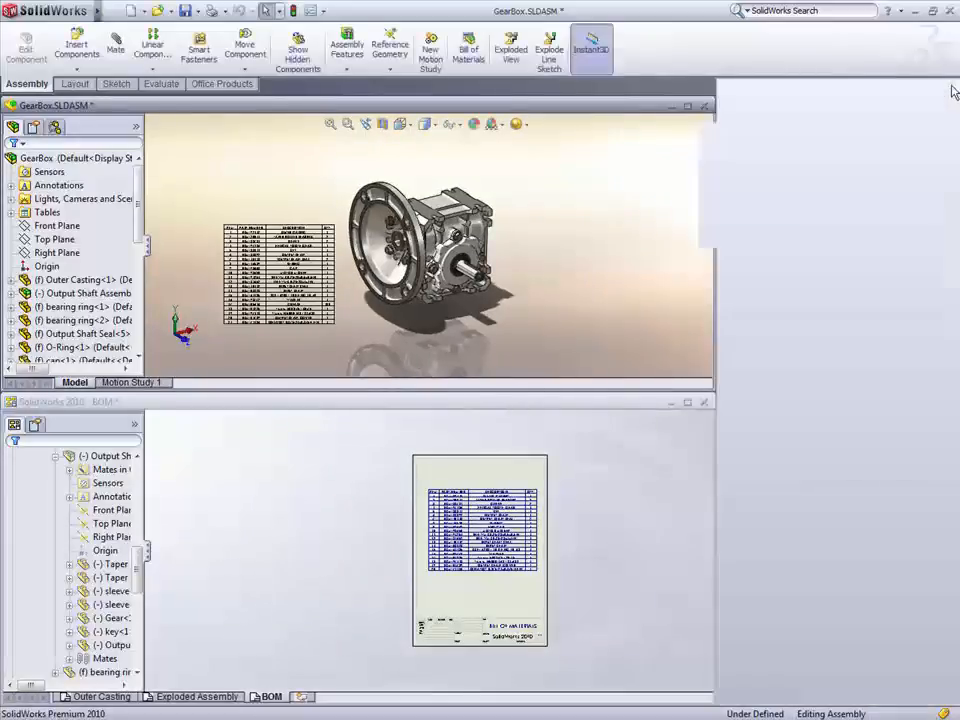
# Maximize the GearBox assembly and attach circular item-number balloons to the motor mount, outer casing and output shaft.
pyautogui.doubleClick(628, 105)
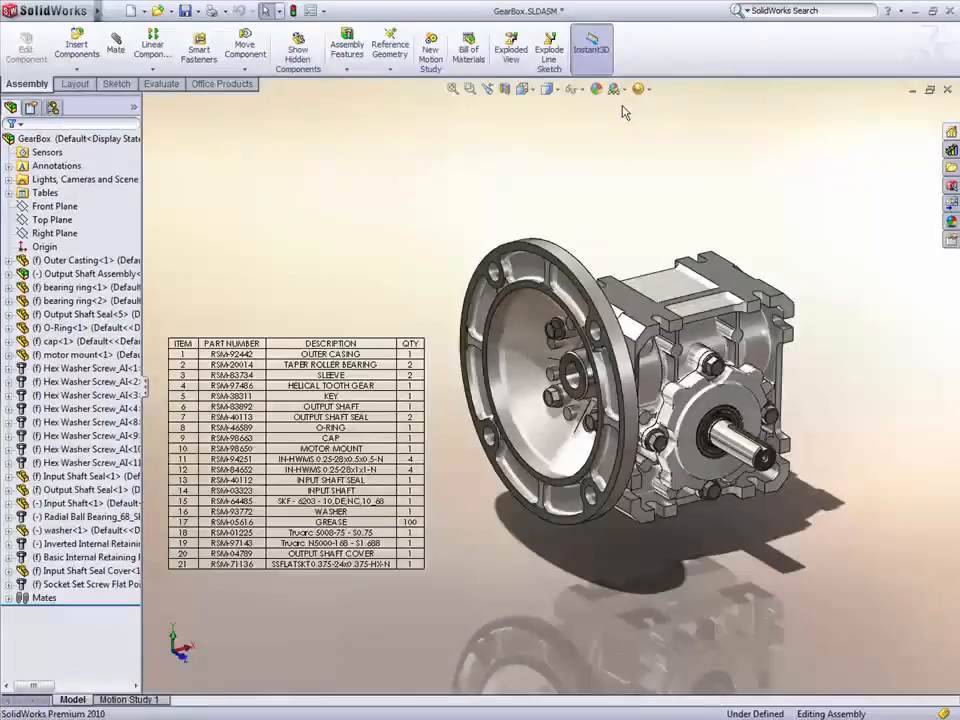
pyautogui.moveTo(60, 10)
pyautogui.click(164, 11)
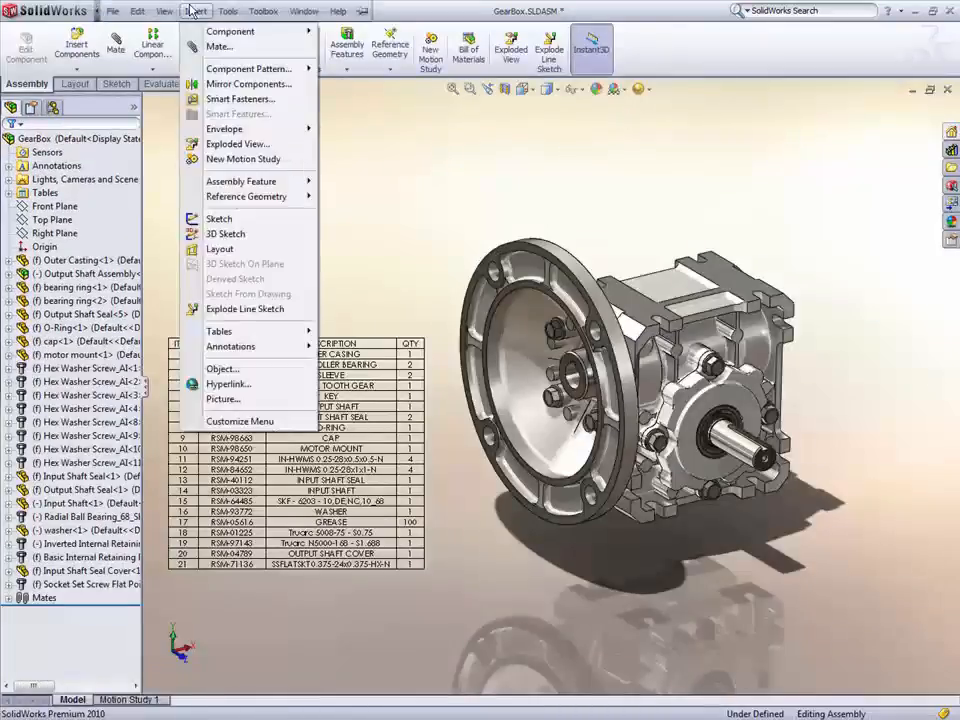
pyautogui.moveTo(300, 346)
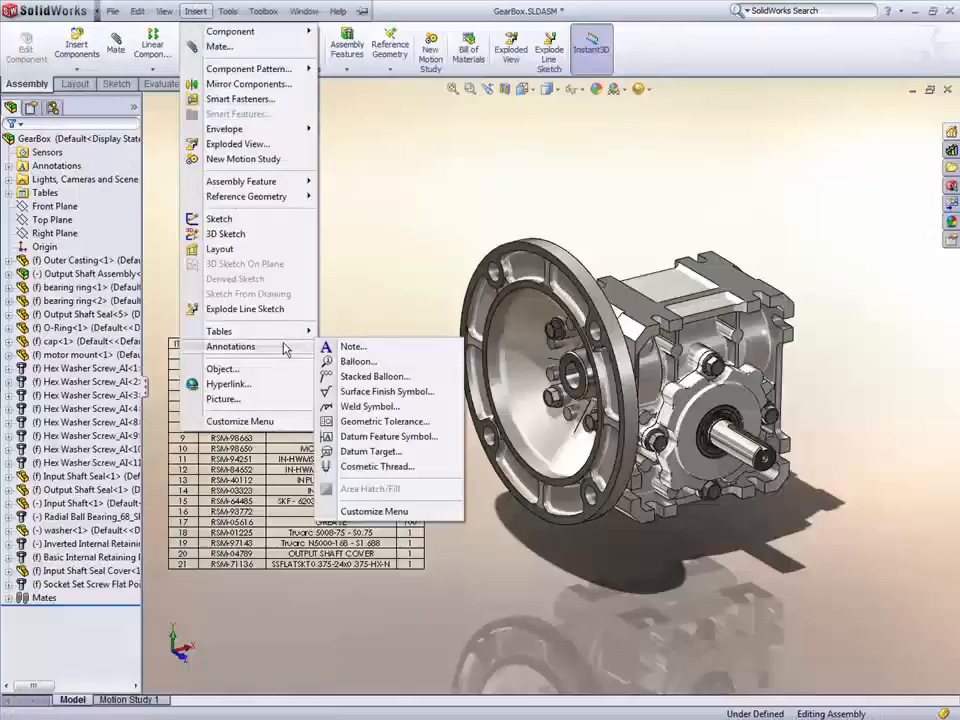
pyautogui.click(356, 361)
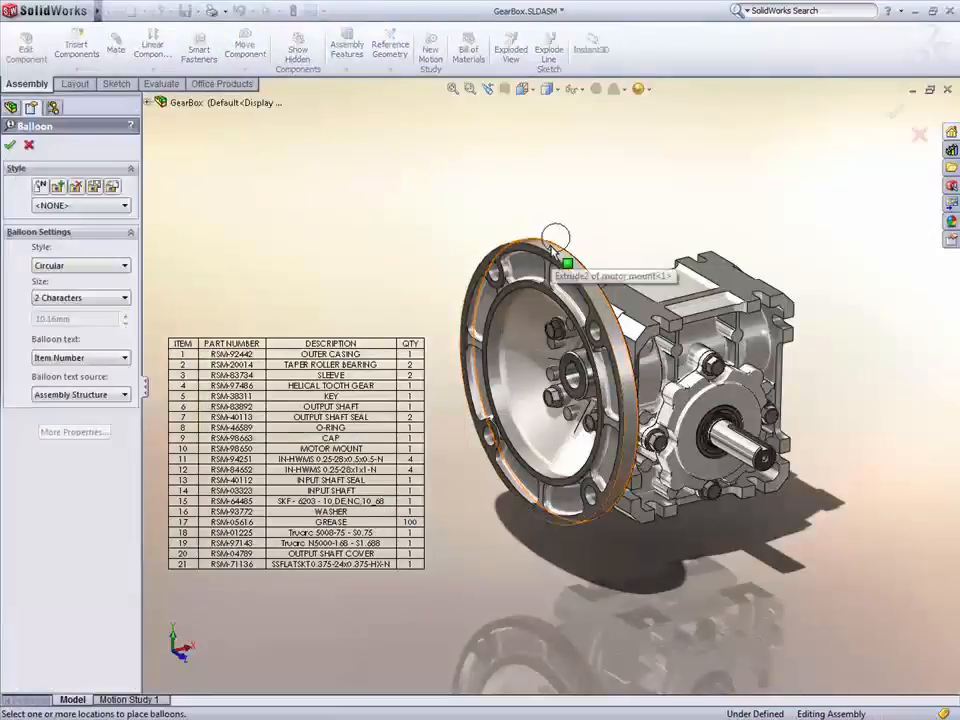
pyautogui.click(567, 182)
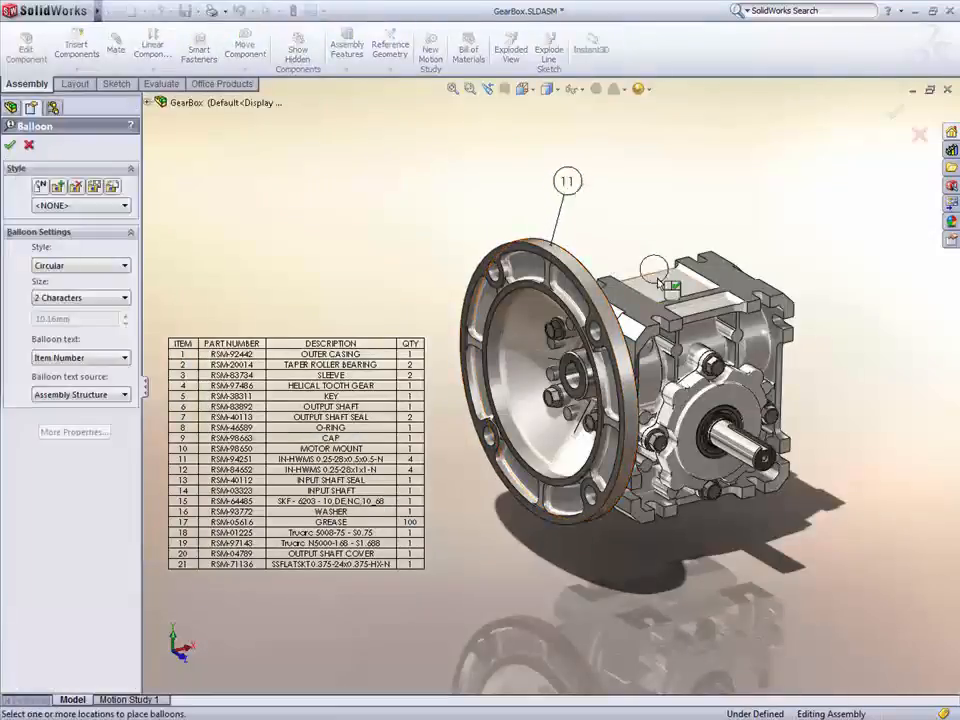
pyautogui.click(669, 184)
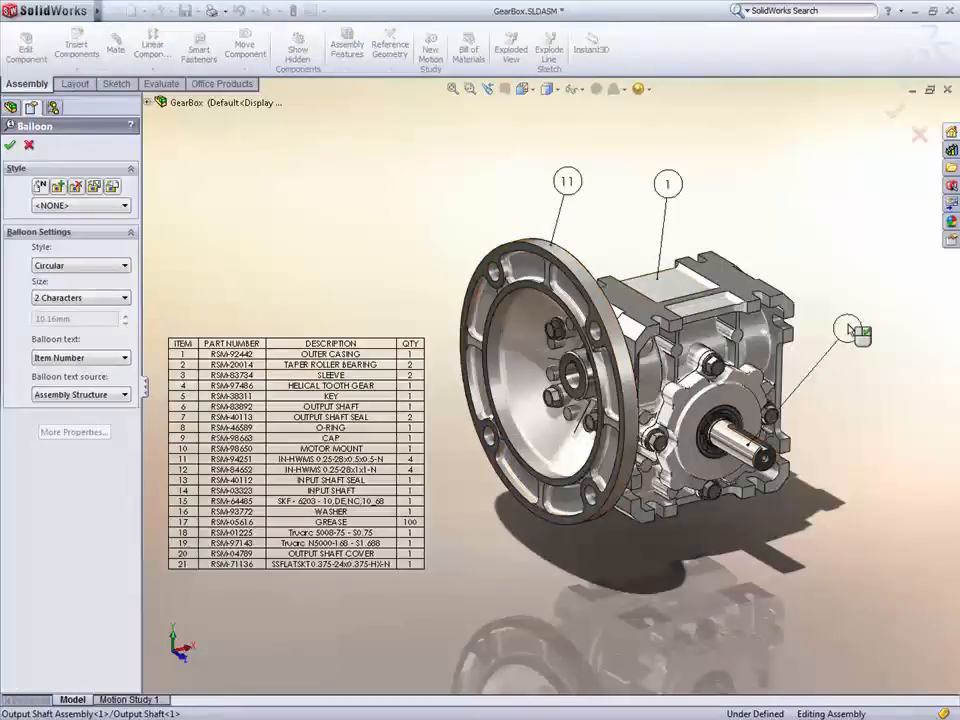
pyautogui.click(848, 330)
pyautogui.press('Escape')
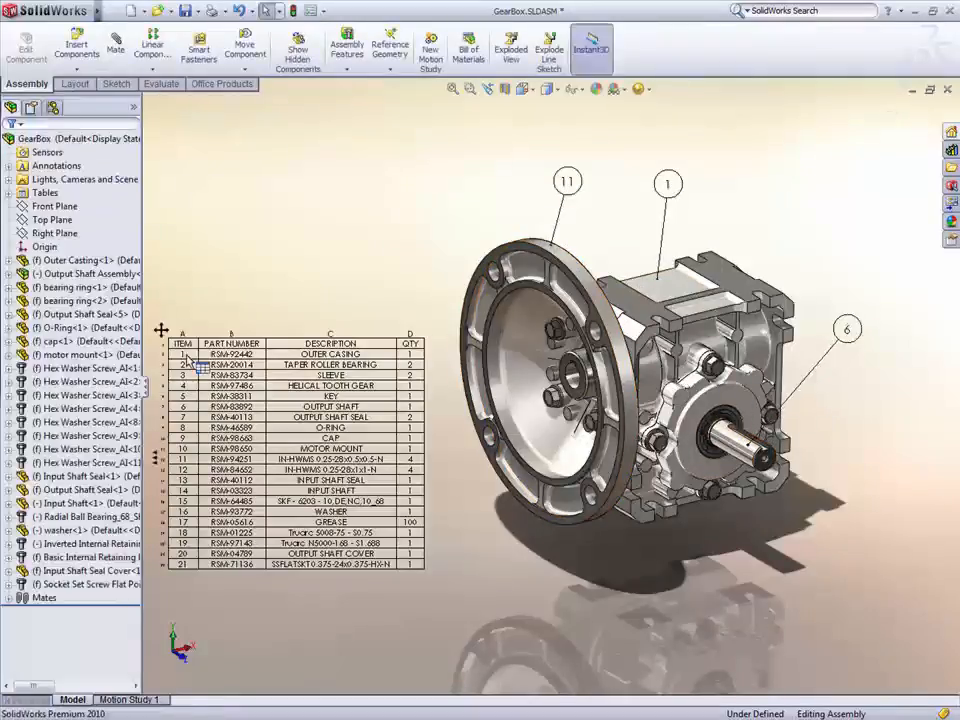
# Move the OUTER CASING row to item 14 in the assembly's table and set the casing balloon's text source to Bill of Materials1.
pyautogui.click(160, 330)
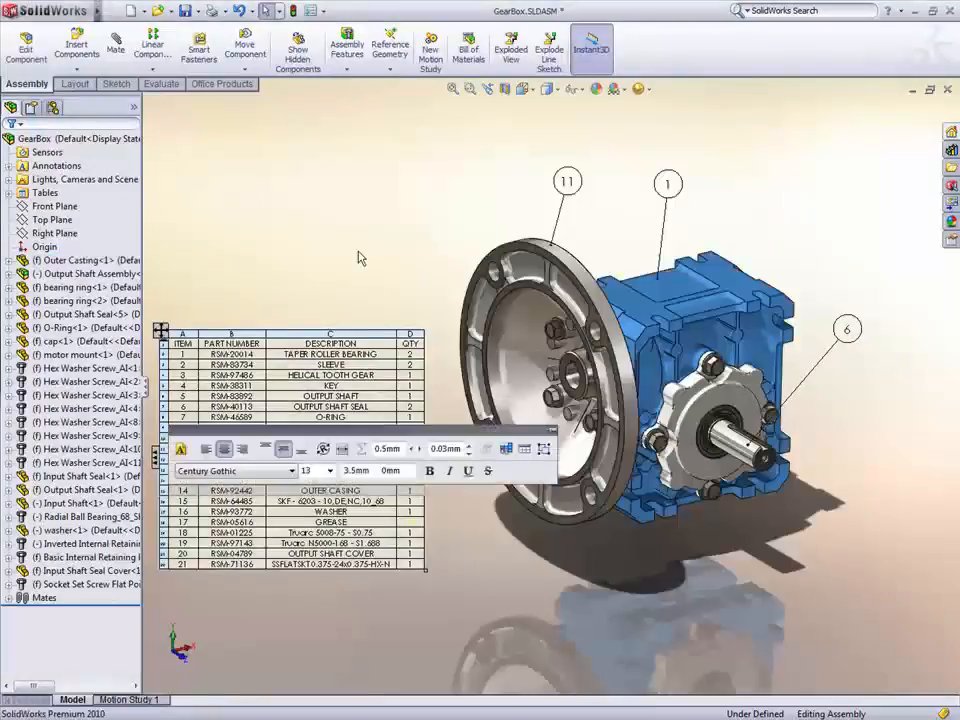
pyautogui.click(359, 252)
pyautogui.click(670, 184)
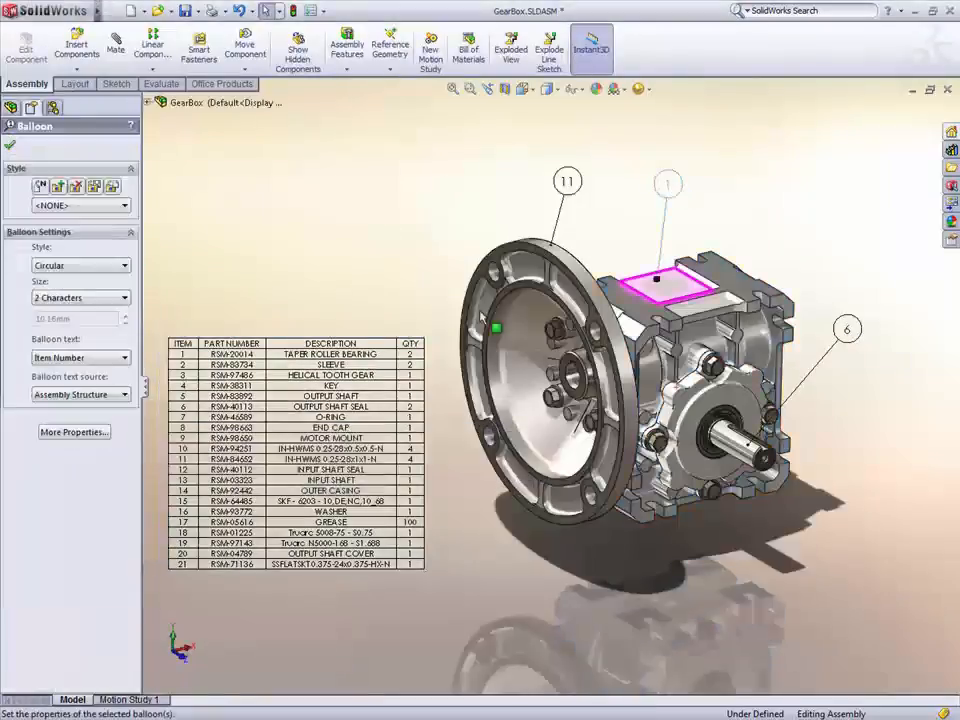
pyautogui.click(124, 394)
pyautogui.click(105, 418)
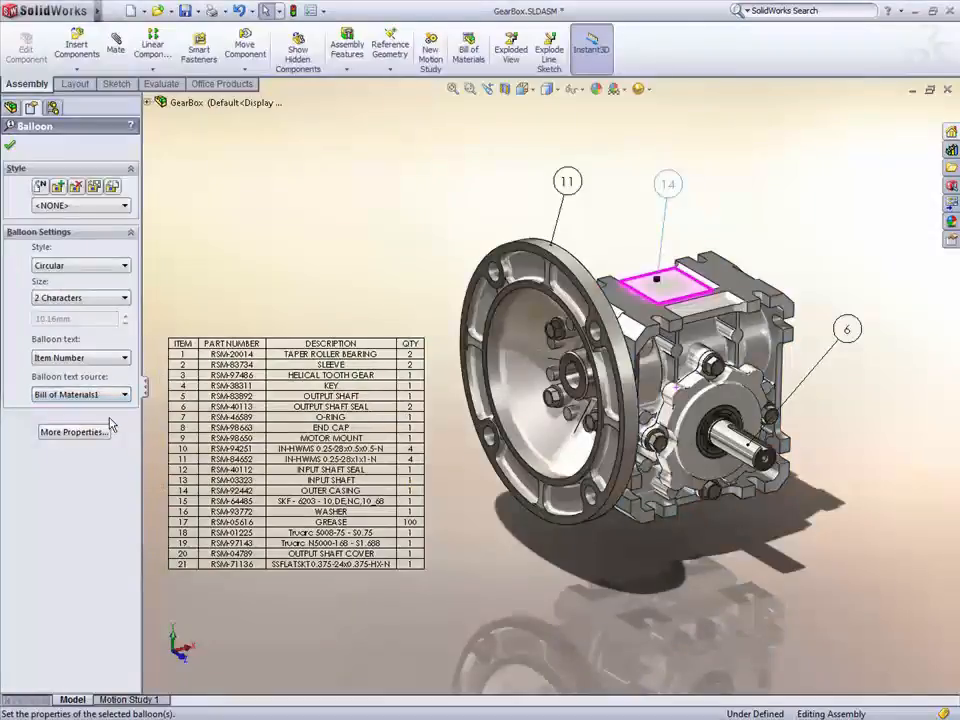
pyautogui.click(11, 147)
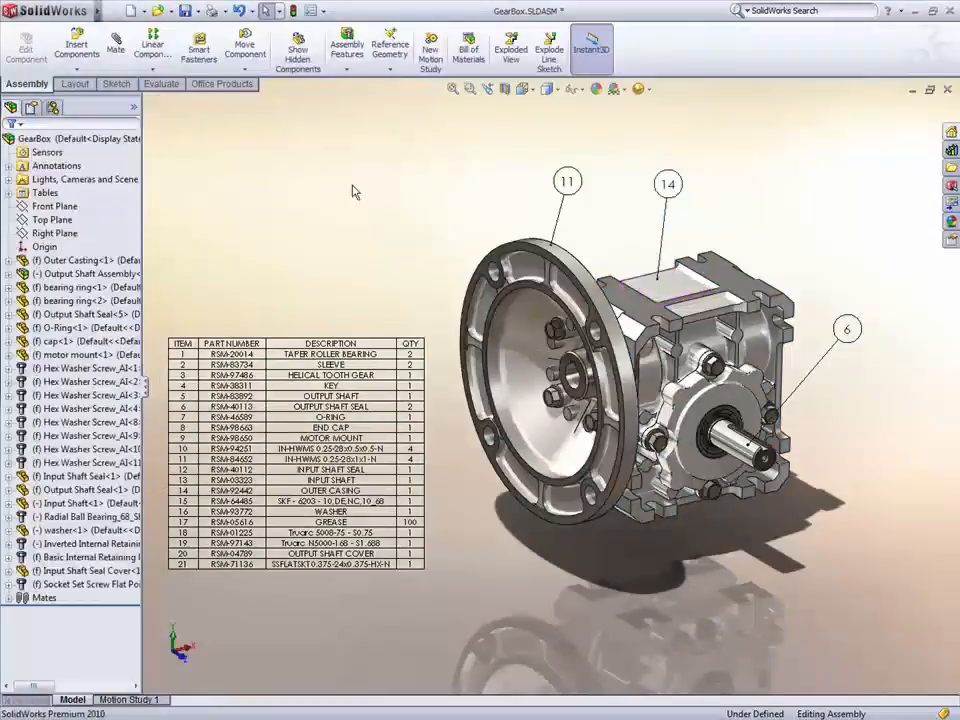
# Switch back to the drawing document and display the Outer Casting sheet.
pyautogui.hotkey('ctrl', 'Tab')
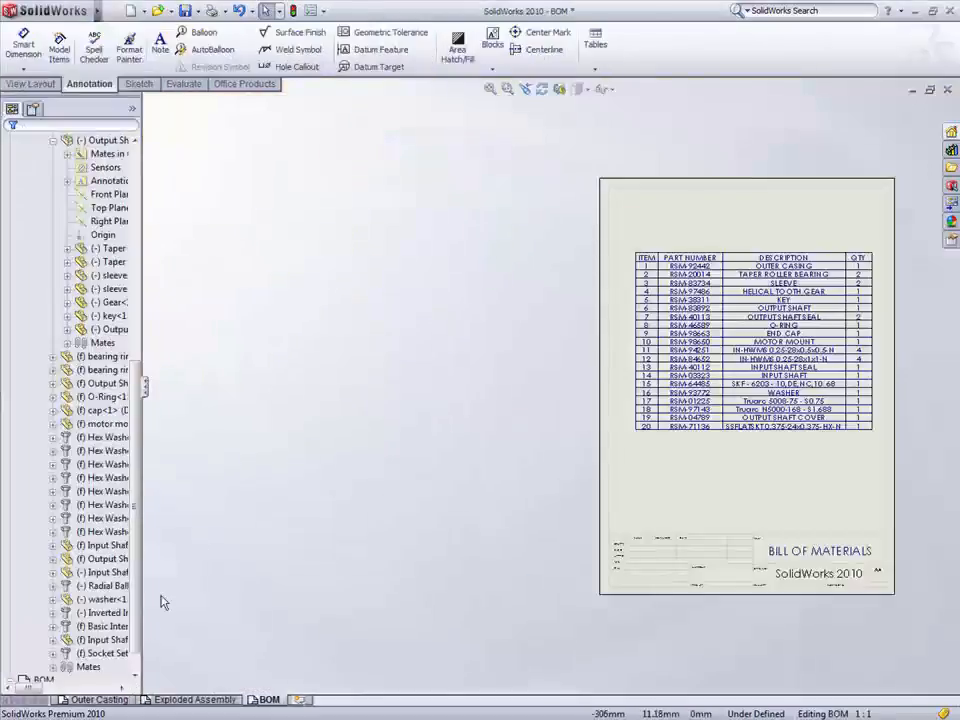
pyautogui.click(122, 700)
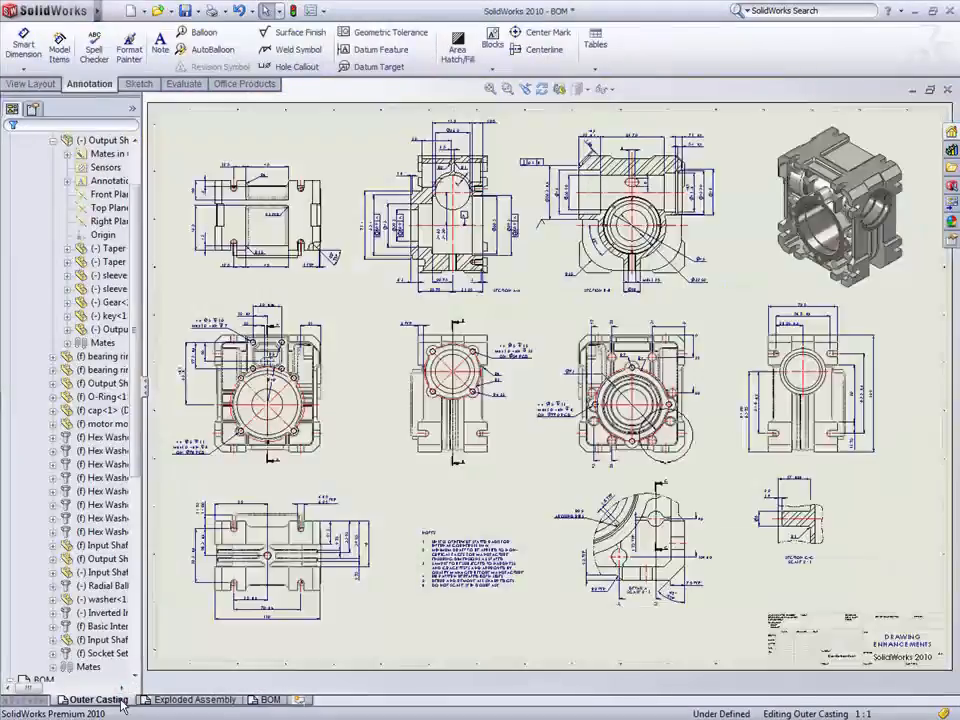